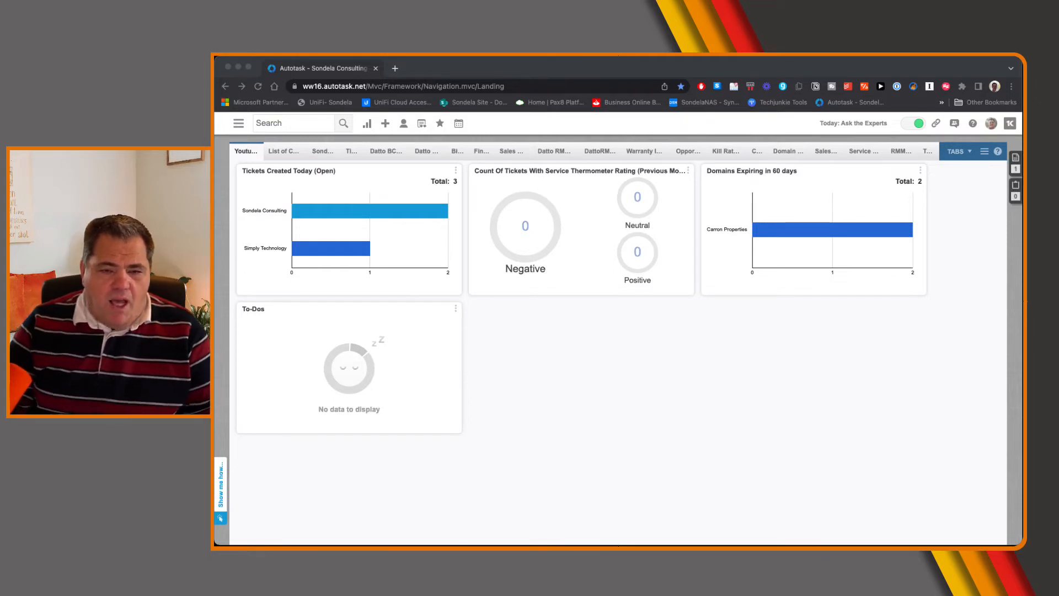
# Open the Resources/Users list in the account administration and check the security level assigned to the API users
pyautogui.click(239, 124)
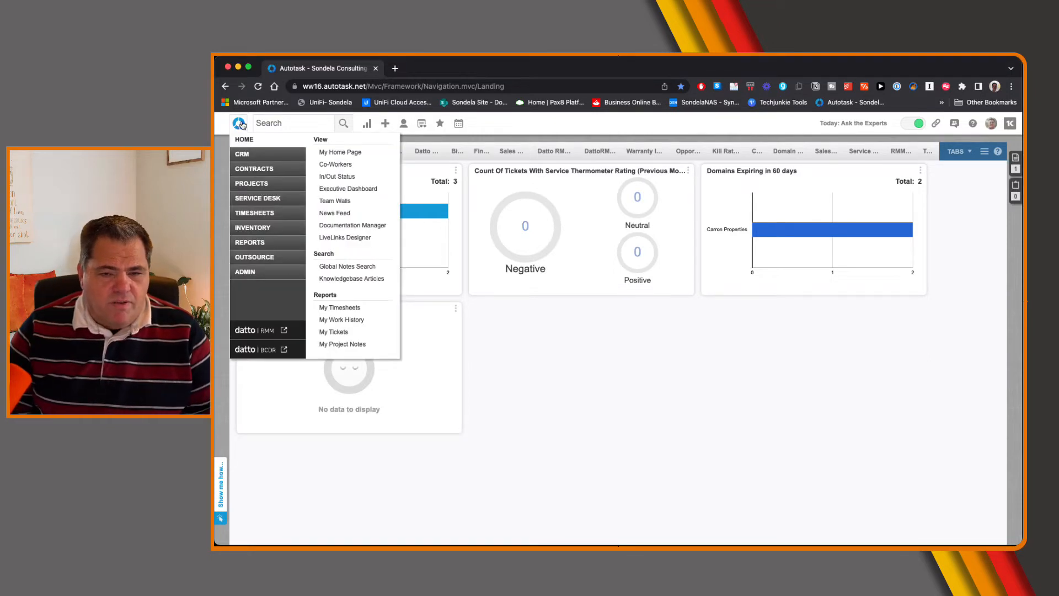
pyautogui.moveTo(265, 274)
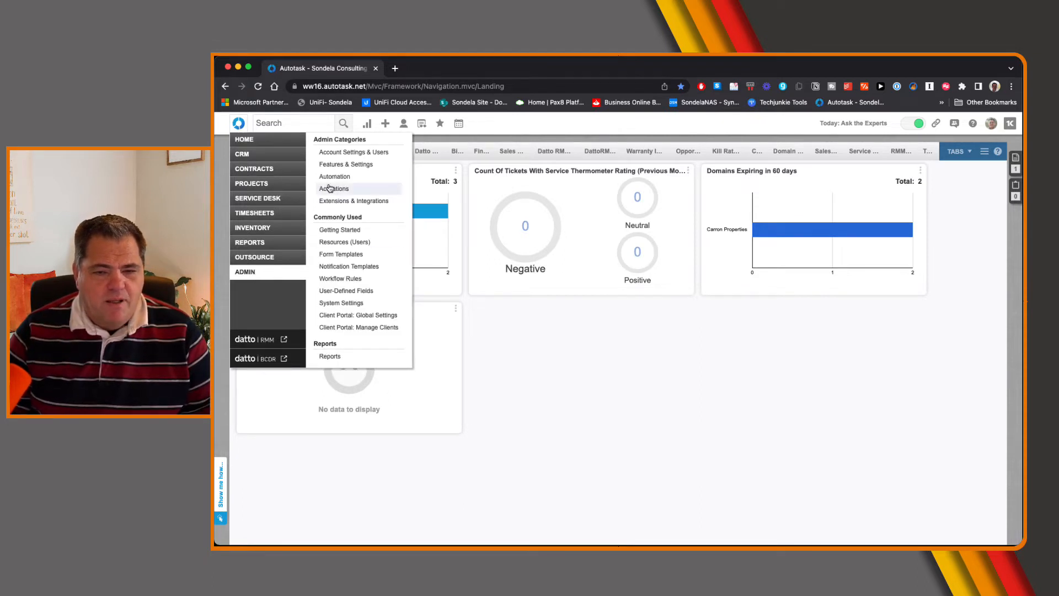
pyautogui.click(355, 151)
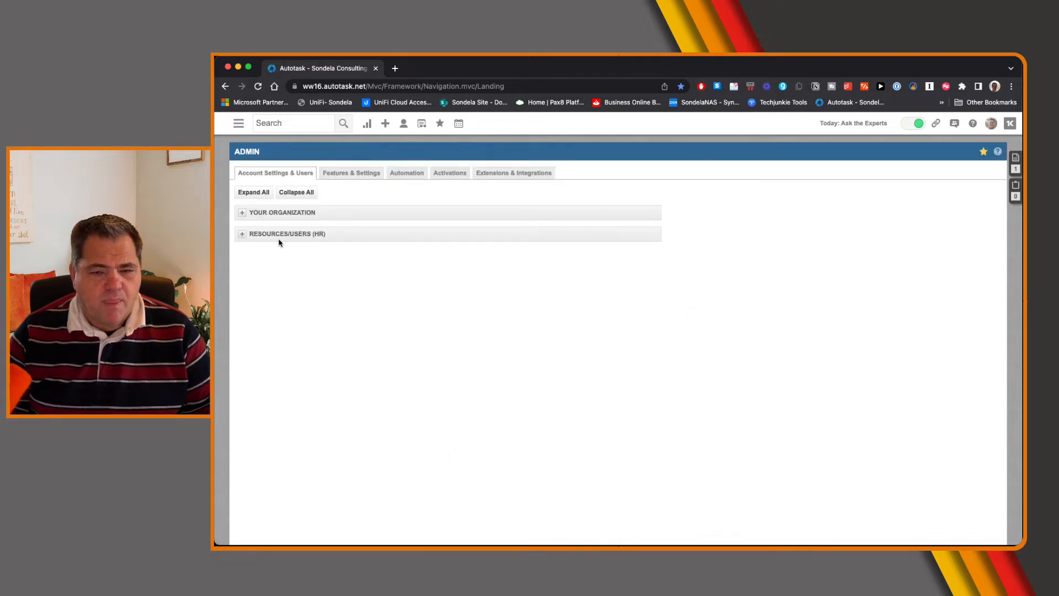
pyautogui.click(277, 234)
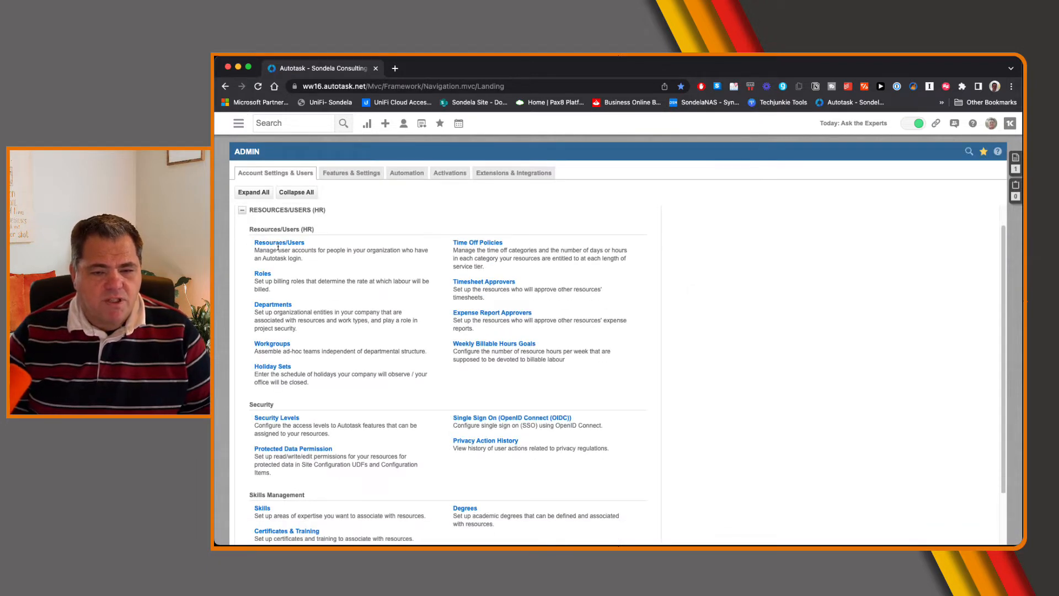
pyautogui.click(278, 243)
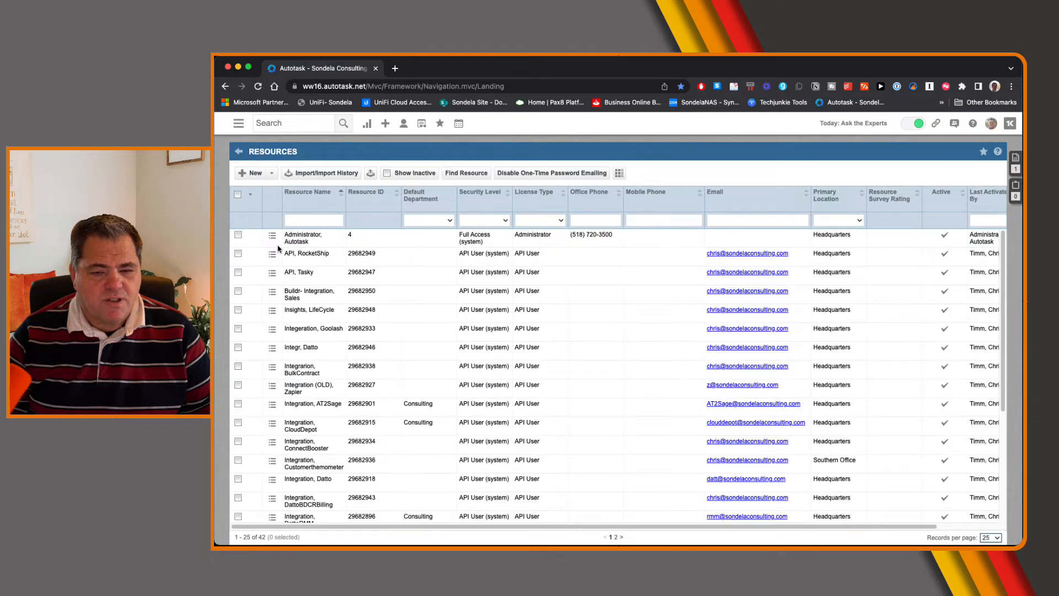
pyautogui.scroll(-1, 376, 320)
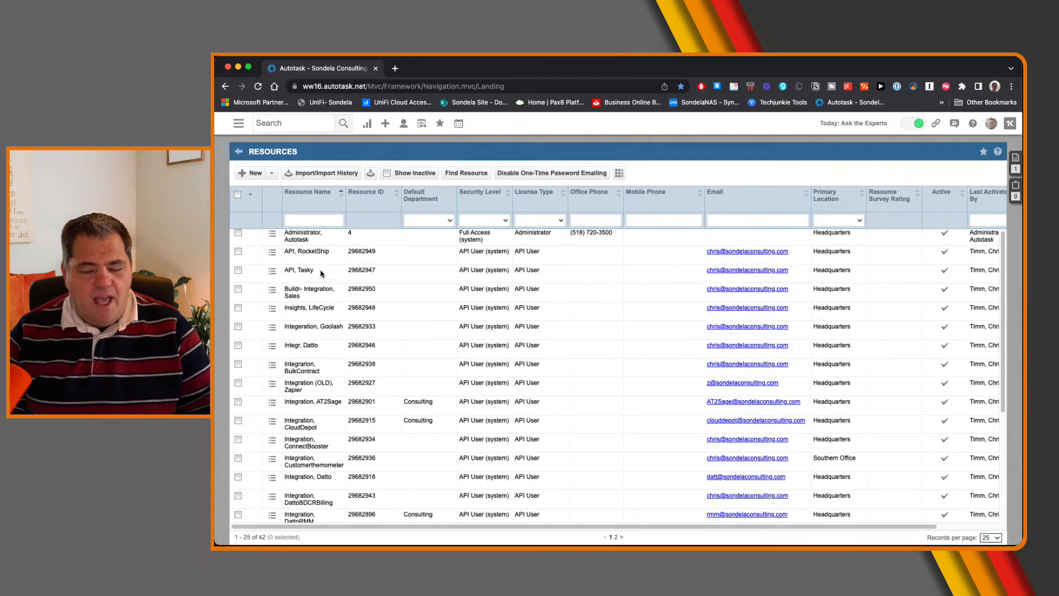
pyautogui.moveTo(459, 251); pyautogui.dragTo(509, 252)
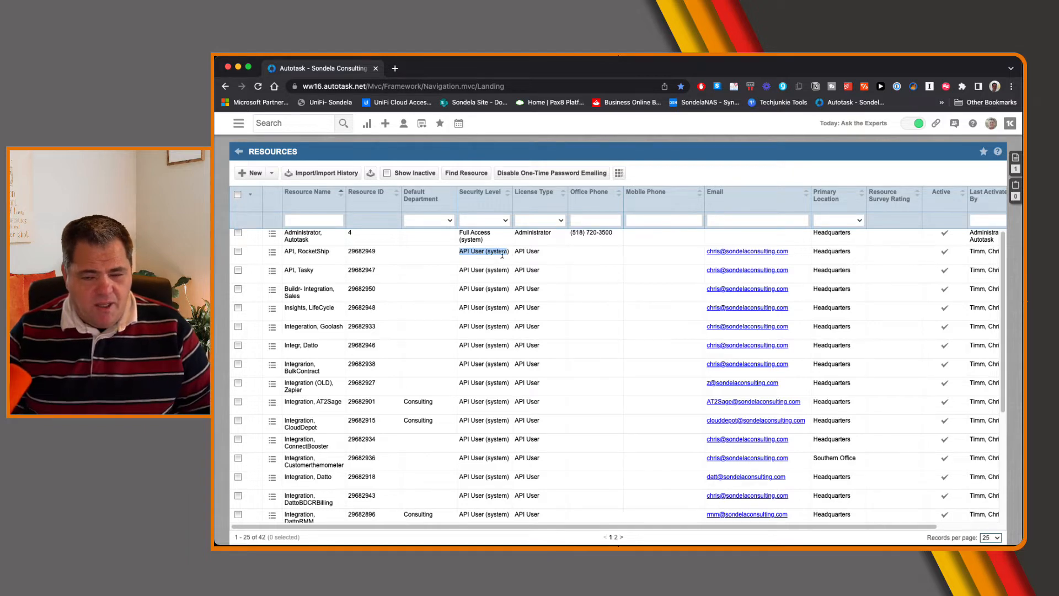
# Open the API User (system) (API-only) security level from the Security Levels list and dismiss its message
pyautogui.click(240, 154)
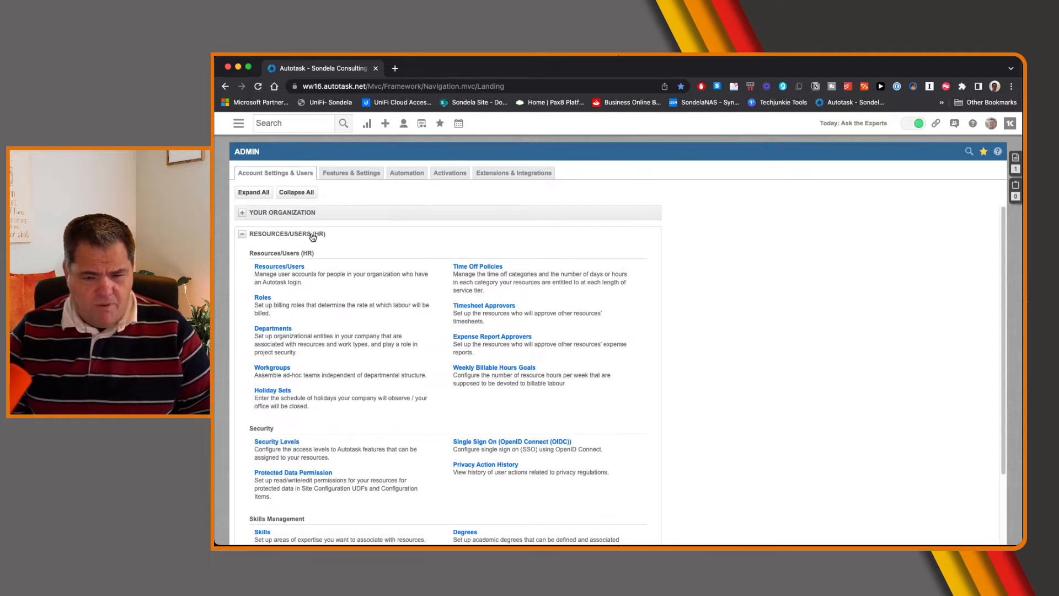
pyautogui.click(277, 444)
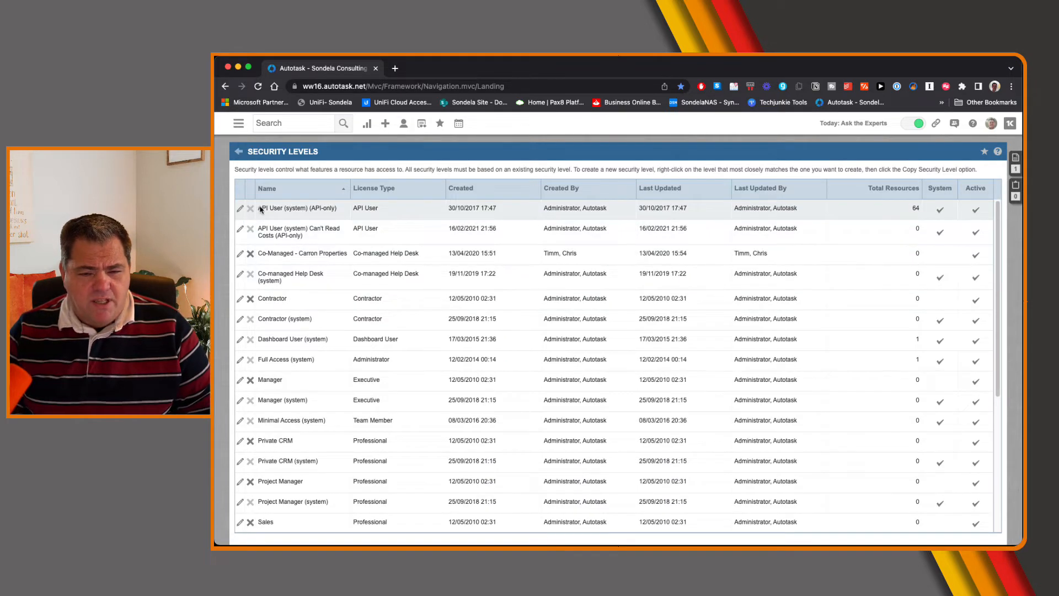
pyautogui.click(240, 209)
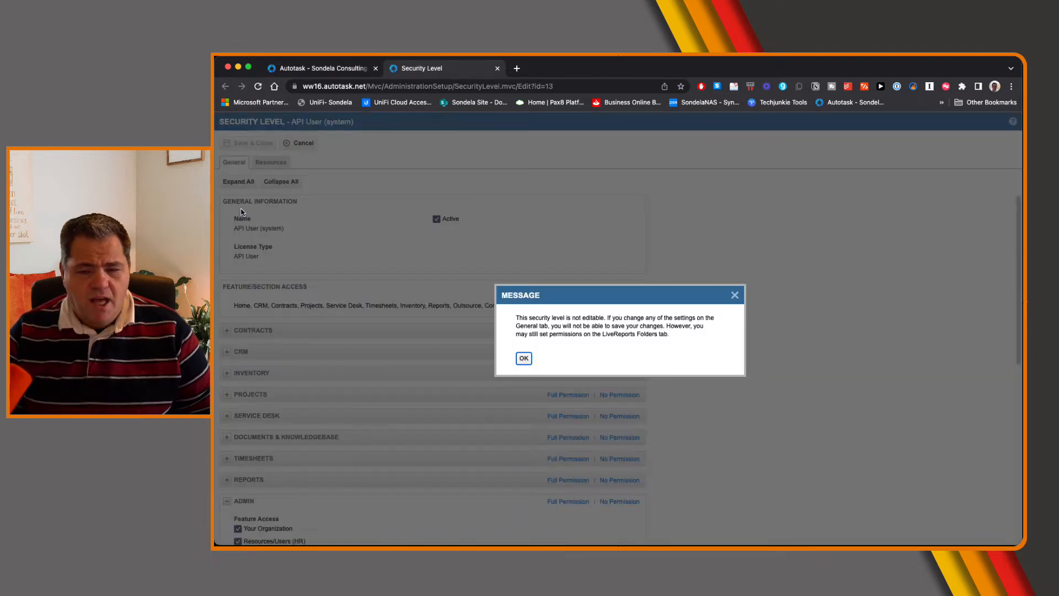
pyautogui.click(523, 360)
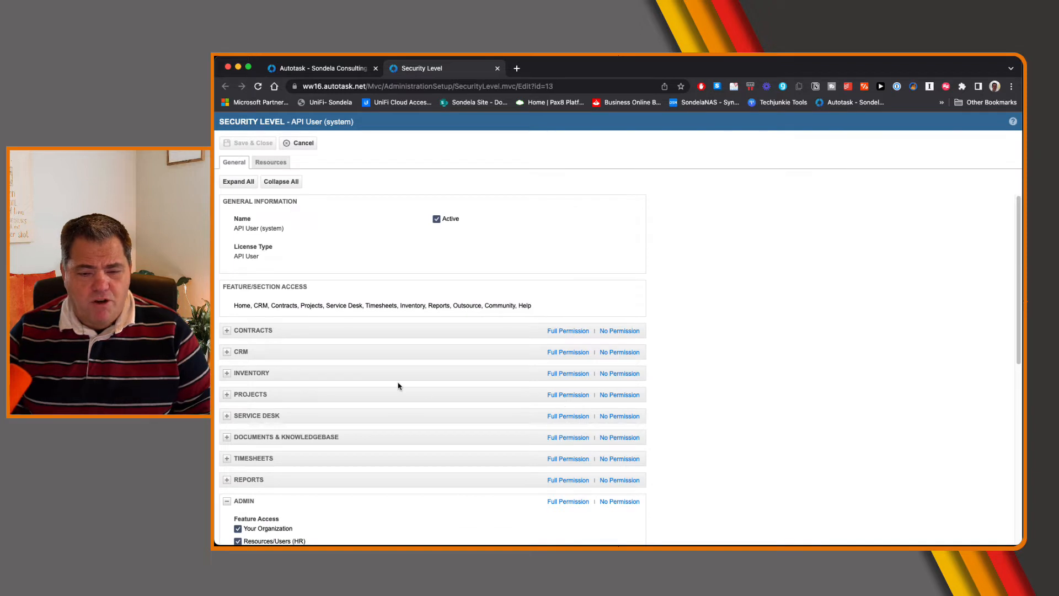
# Examine the Admin, CRM and Service Desk permissions of the API User (system) security level, and close it without saving
pyautogui.scroll(-5, 316, 502)
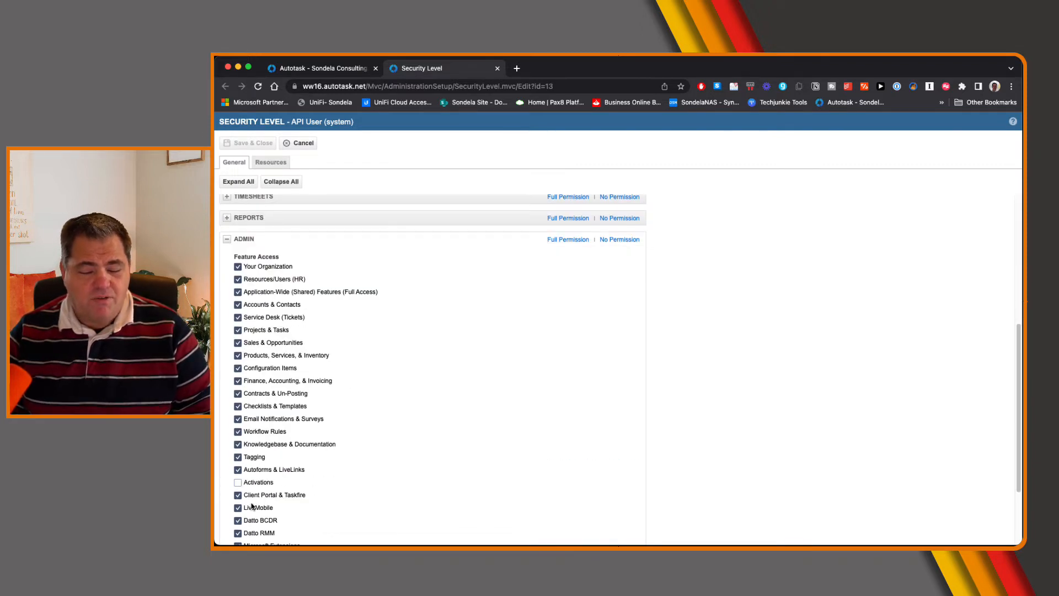
pyautogui.scroll(4, 254, 491)
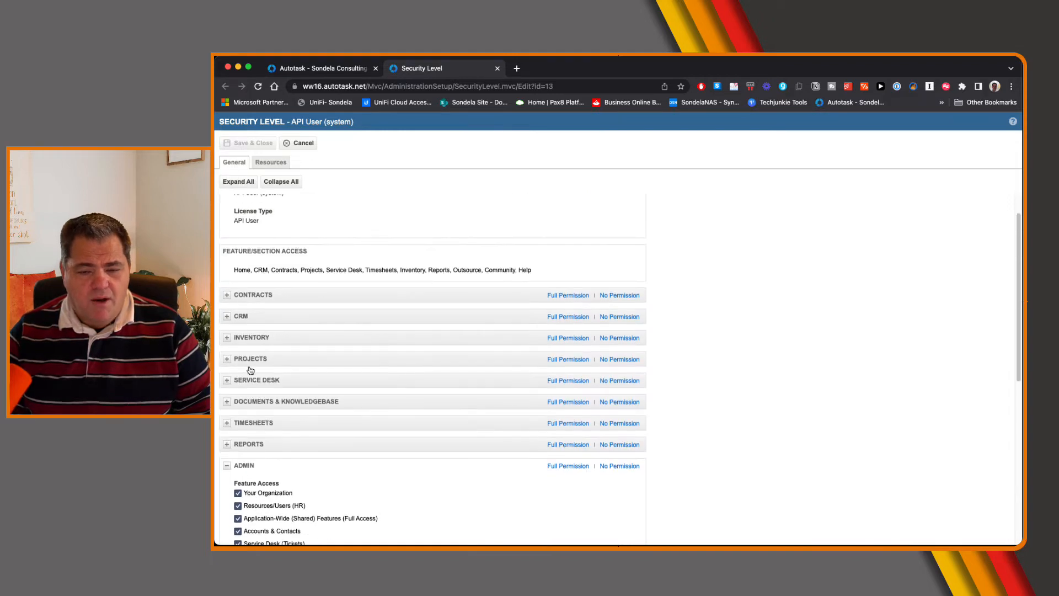
pyautogui.click(241, 317)
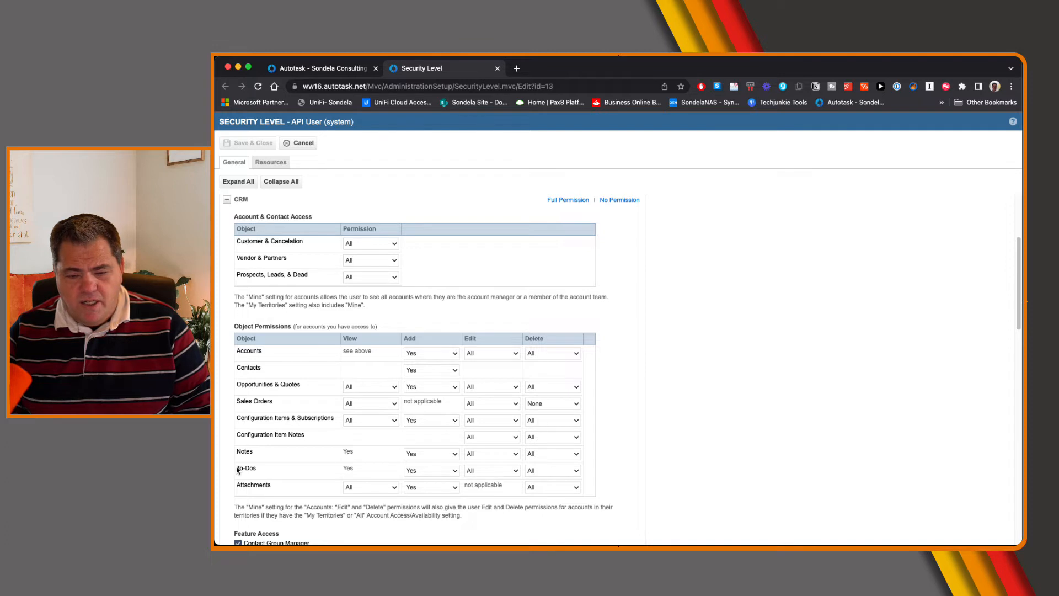
pyautogui.click(227, 199)
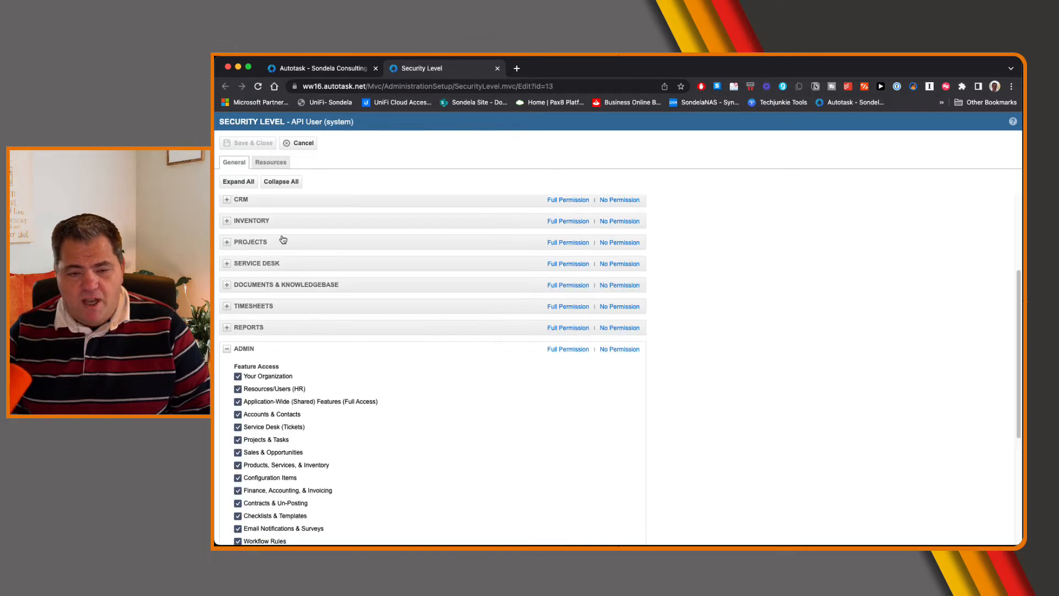
pyautogui.click(227, 263)
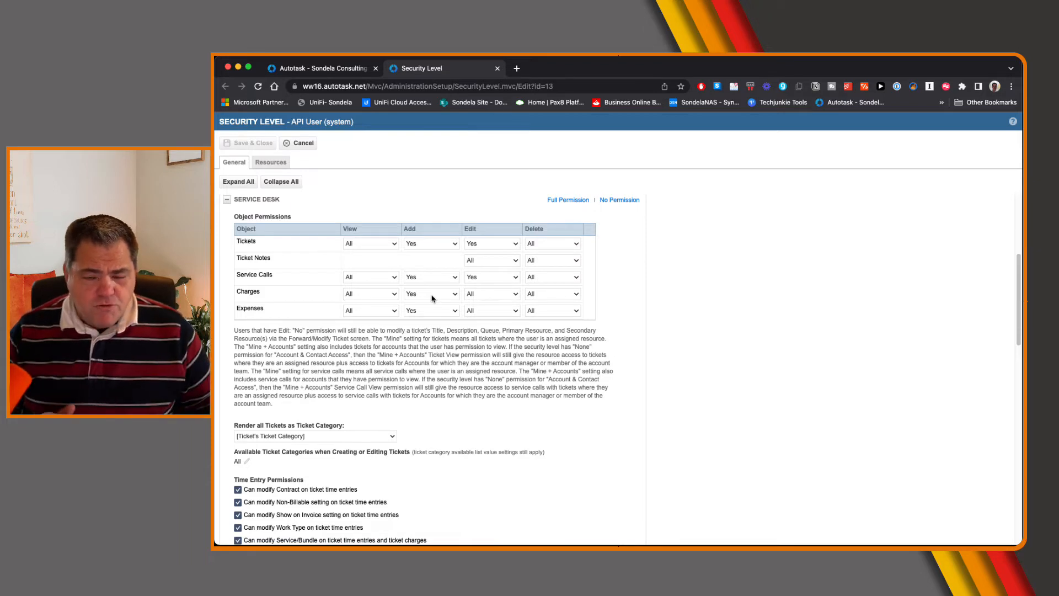
pyautogui.click(301, 145)
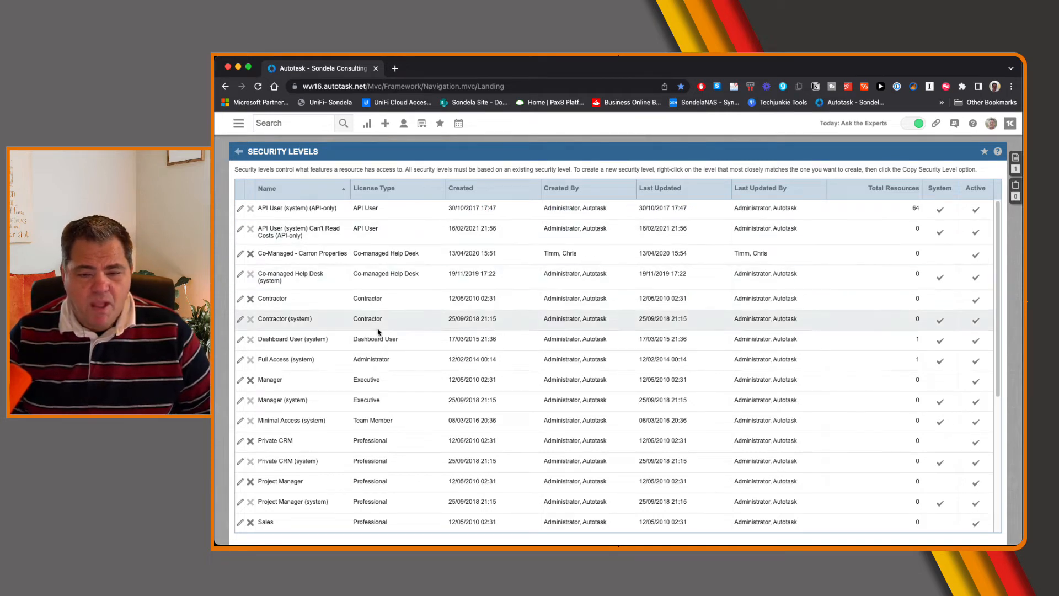
# Filter the Resources/Users list by the resource name pax8 and check that integration's security level
pyautogui.click(239, 151)
pyautogui.click(281, 266)
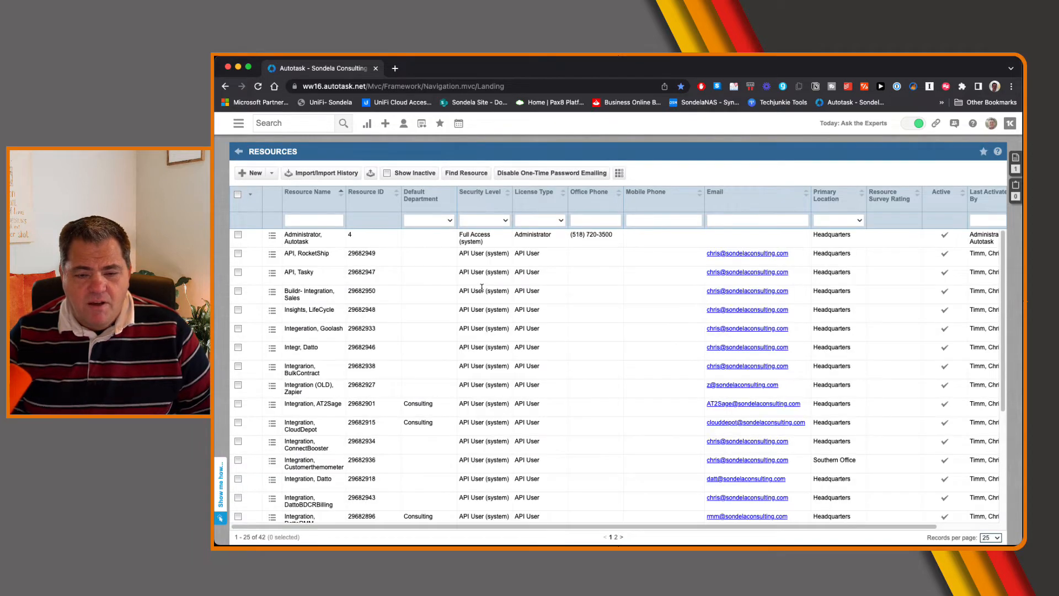
pyautogui.click(311, 221)
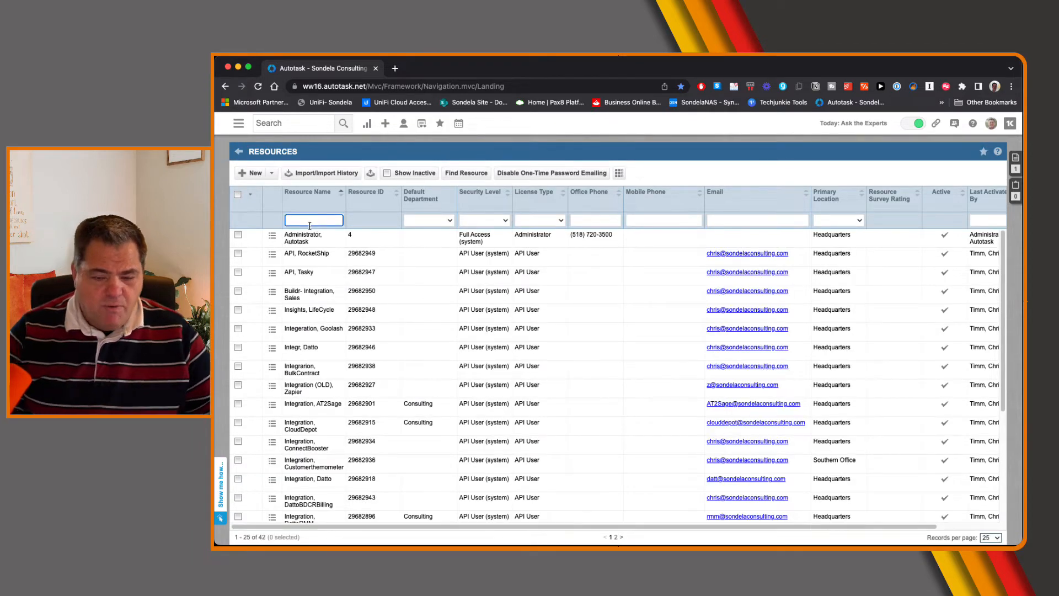
pyautogui.write('pax8')
pyautogui.press('Return')
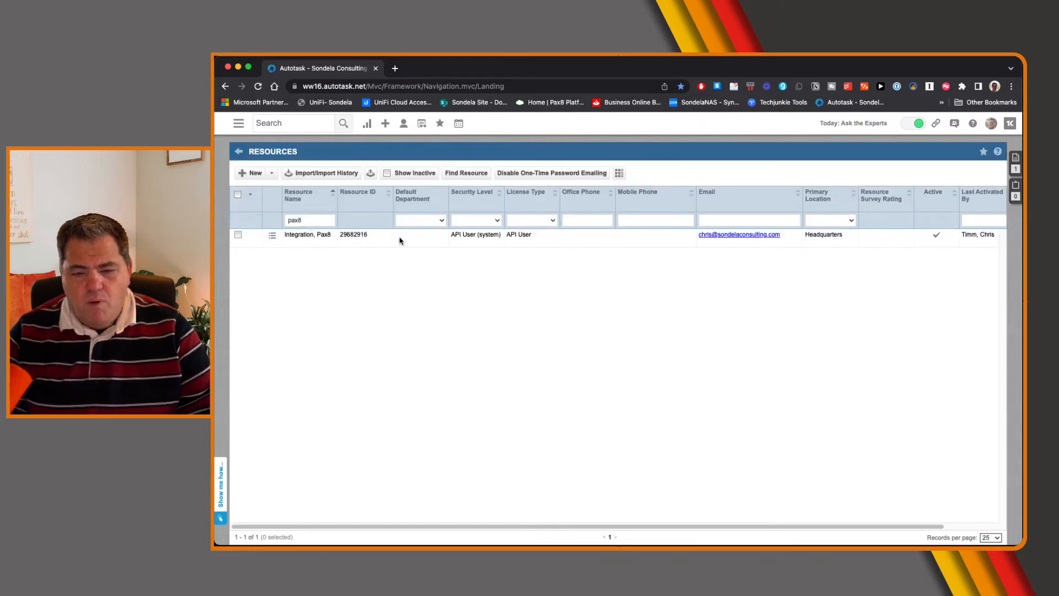
pyautogui.moveTo(452, 234); pyautogui.dragTo(498, 242)
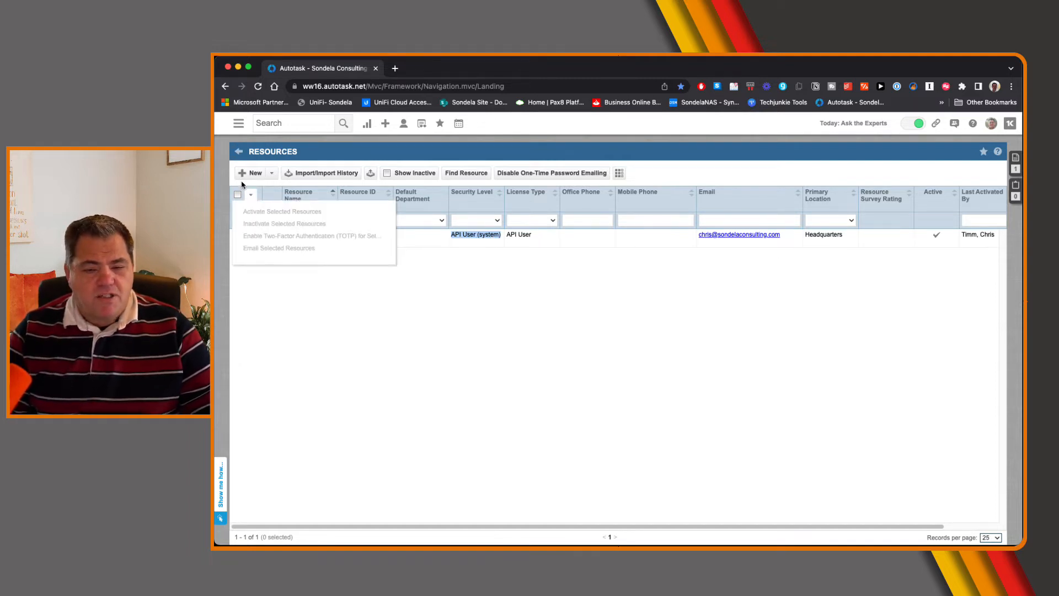
# Copy the API User (system) (API-only) security level and name the copy "PAx8 API"
pyautogui.click(241, 152)
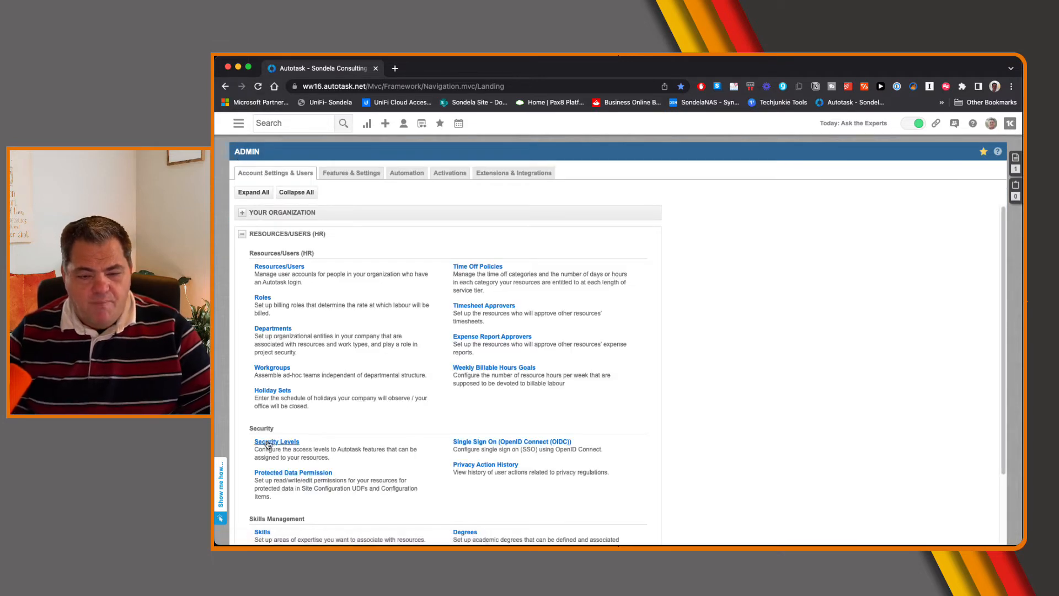
pyautogui.click(271, 442)
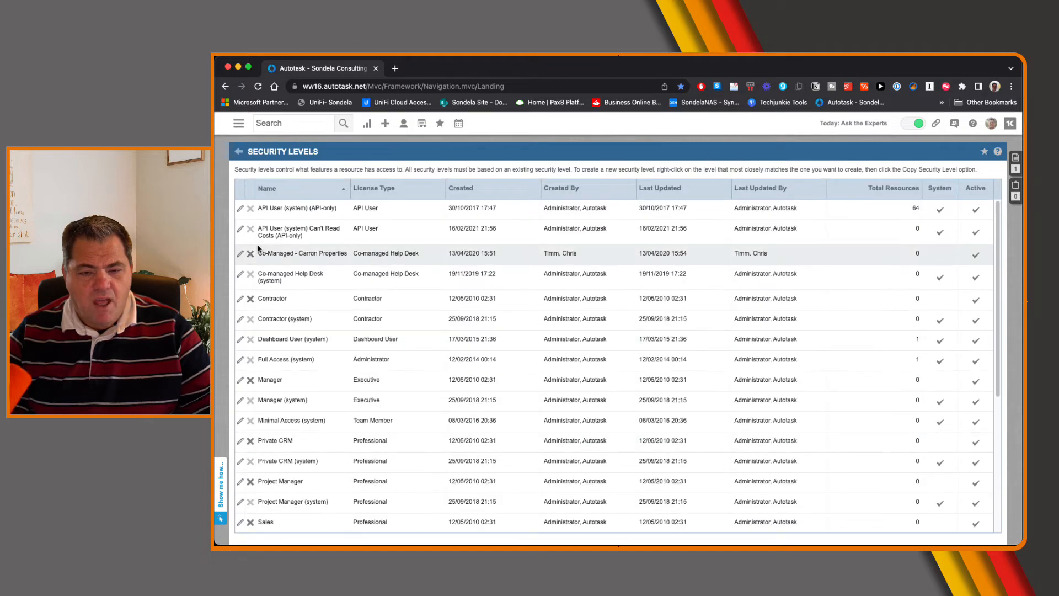
pyautogui.rightClick(265, 211)
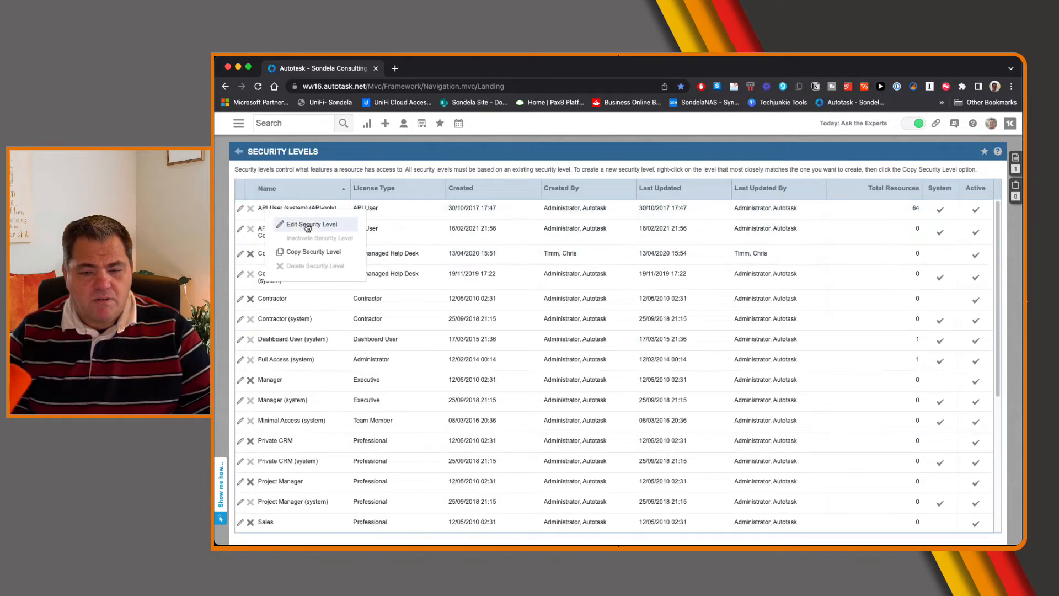
pyautogui.click(307, 257)
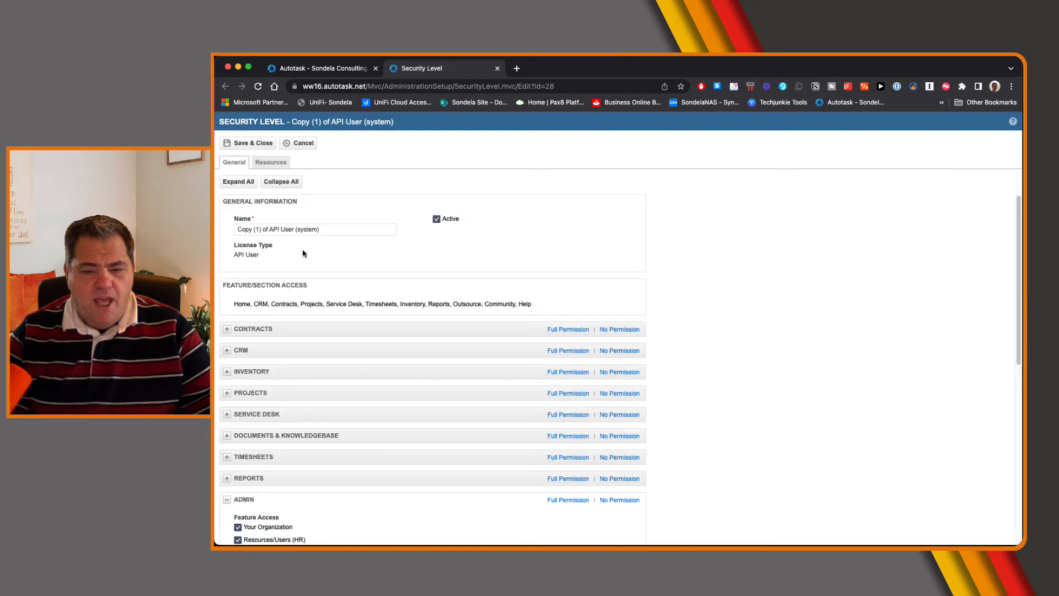
pyautogui.tripleClick(325, 229)
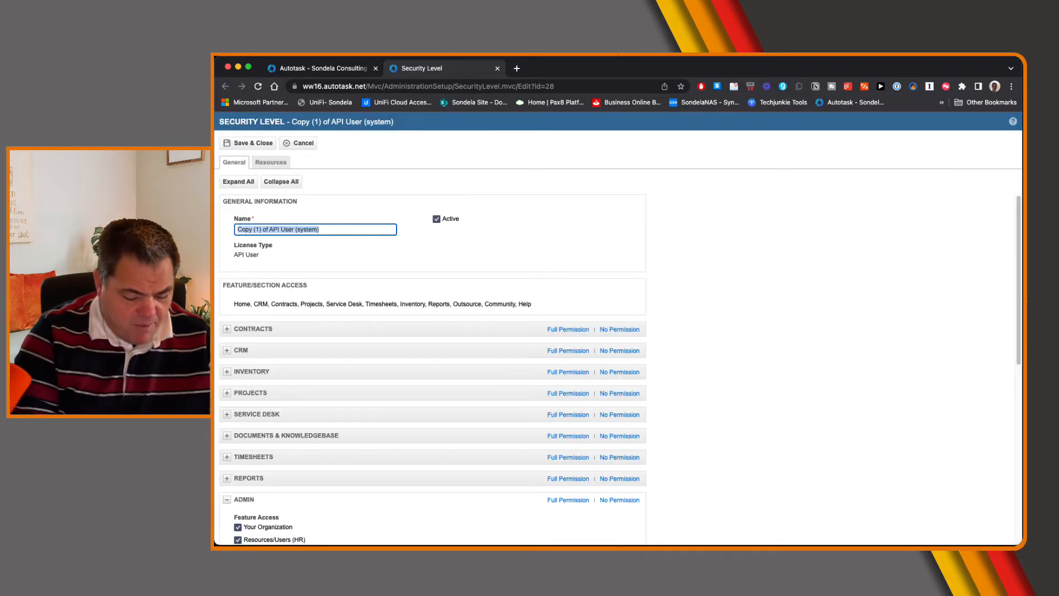
pyautogui.write('PAx8 API')
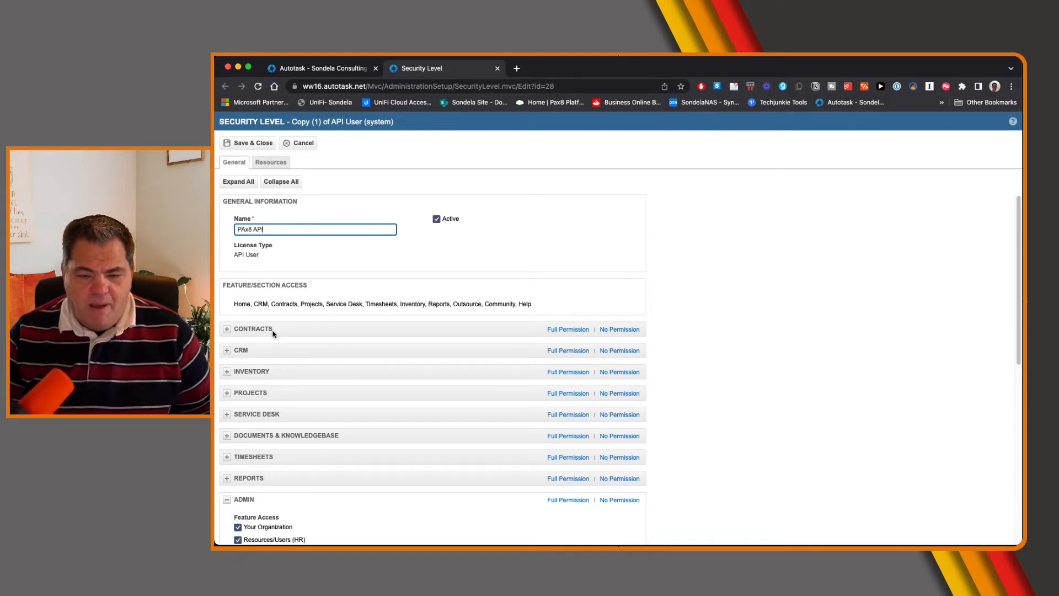
# Check the Contracts permissions and set the CRM View permission to None for Opportunities & Quotes, Sales Orders, and Configuration Items & Subscriptions
pyautogui.click(246, 331)
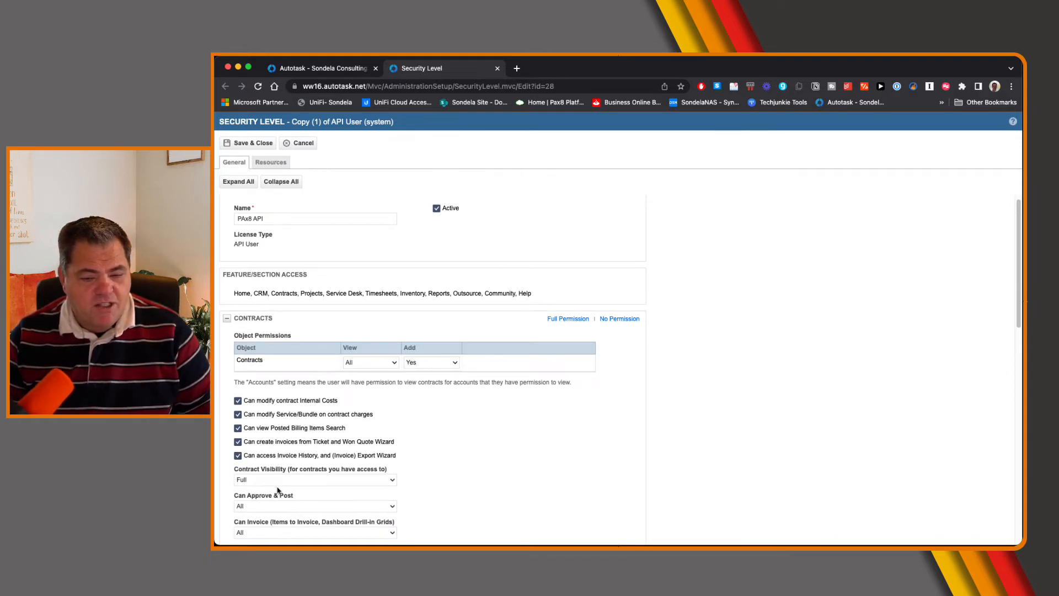
pyautogui.click(227, 319)
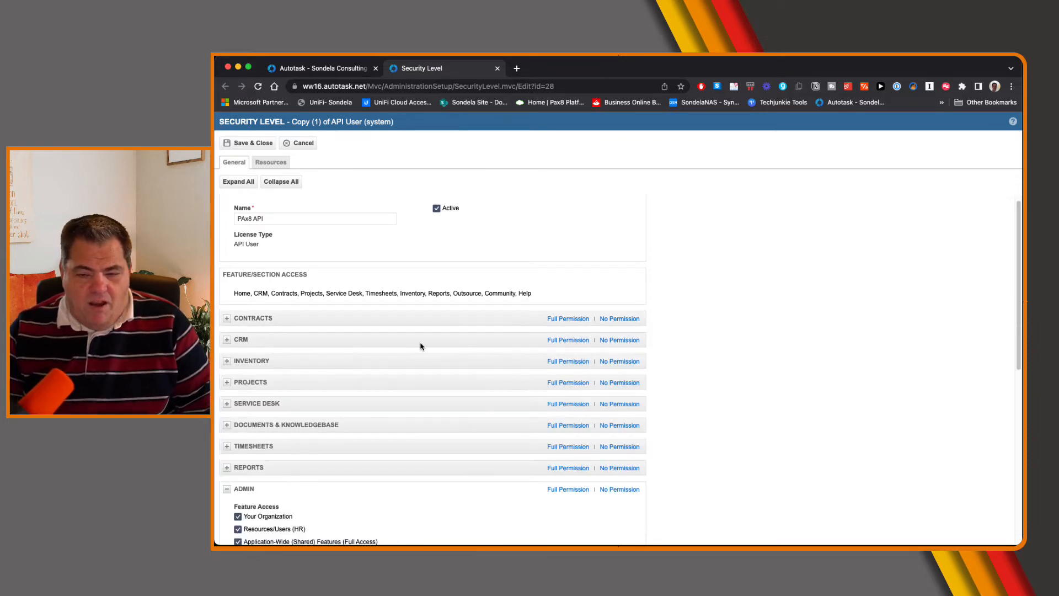
pyautogui.click(226, 339)
pyautogui.scroll(-3, 346, 354)
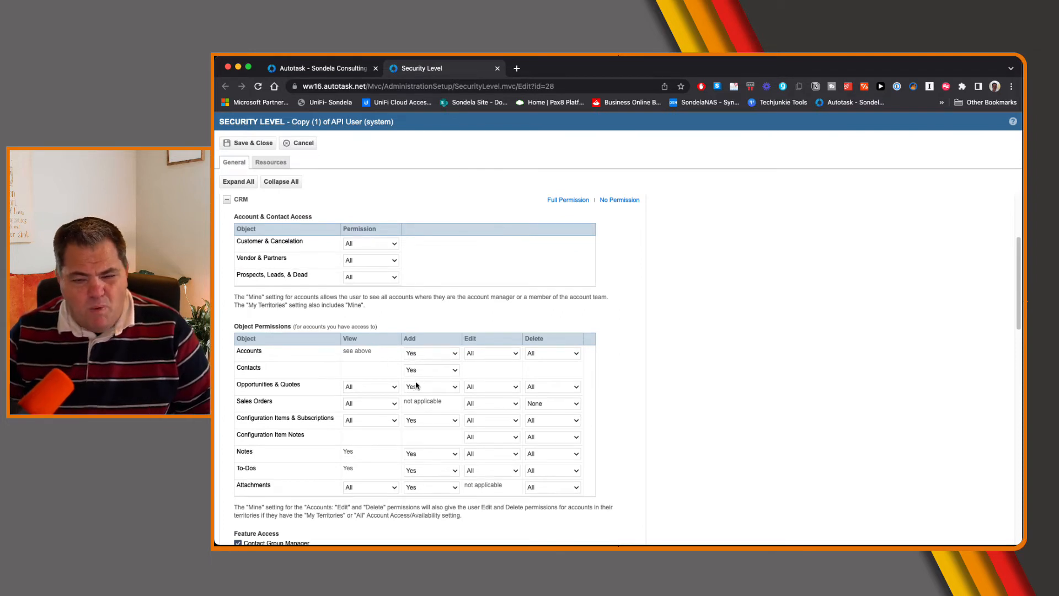
pyautogui.click(546, 388)
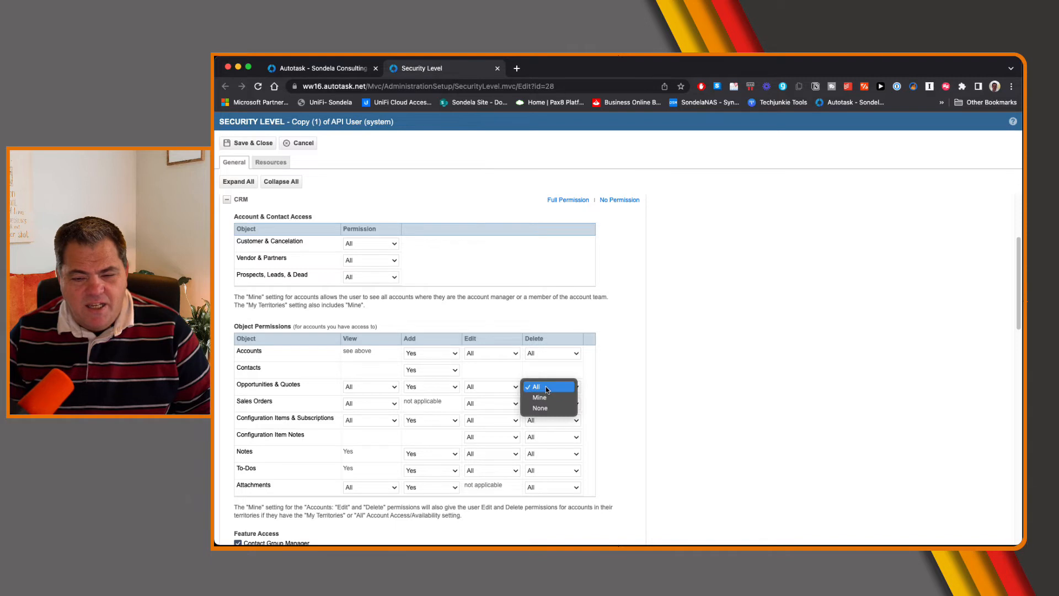
pyautogui.click(361, 391)
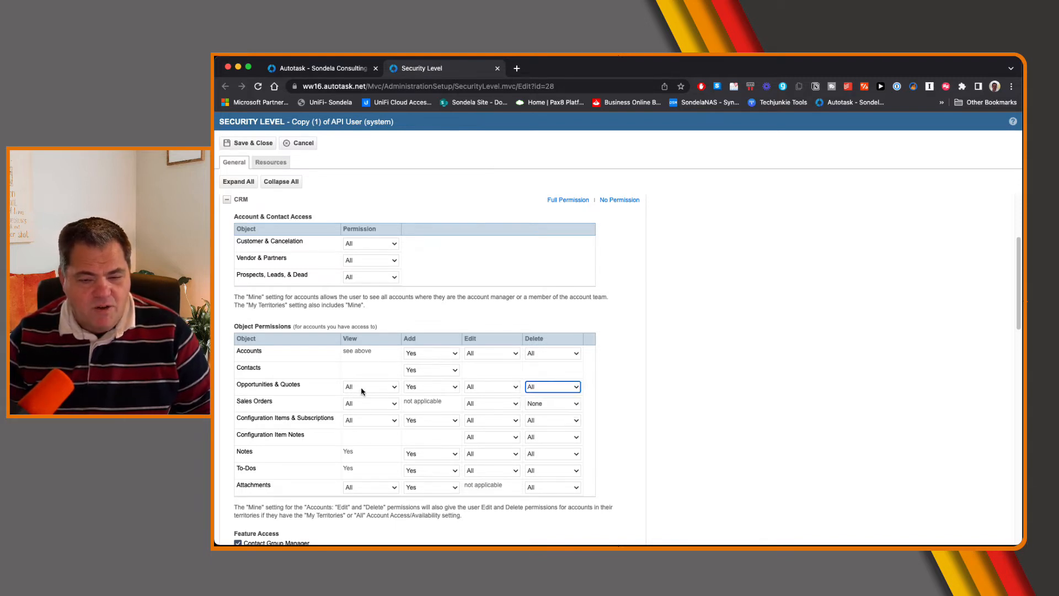
pyautogui.click(361, 391)
pyautogui.click(363, 405)
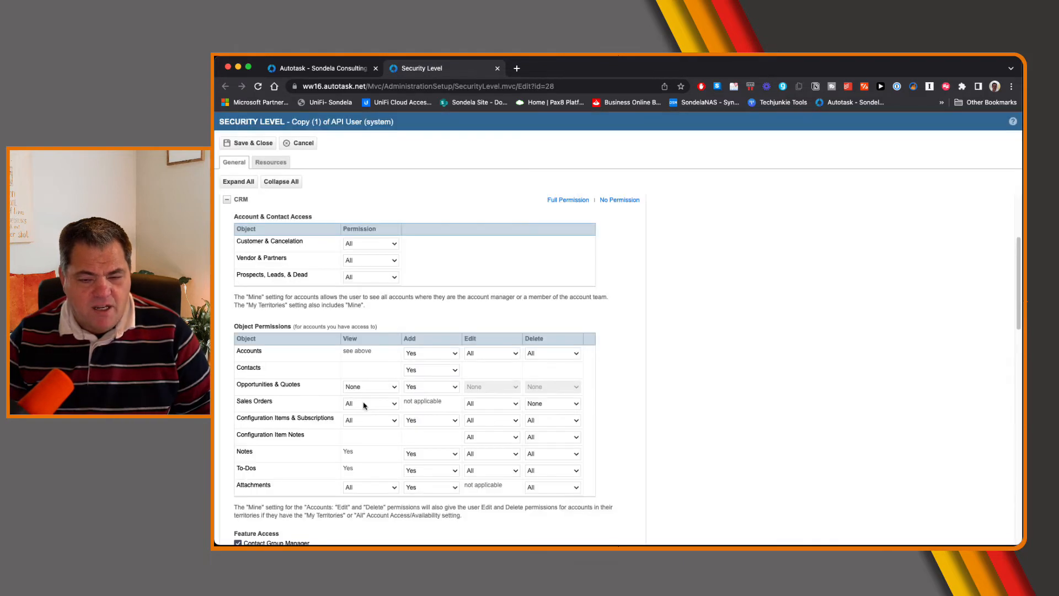
pyautogui.click(363, 404)
pyautogui.click(366, 427)
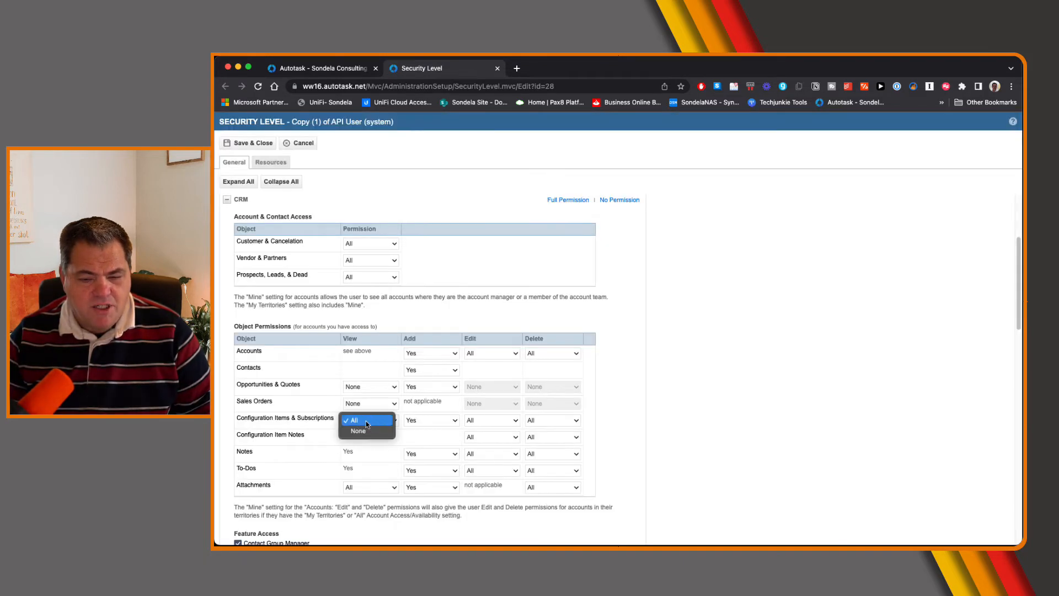
pyautogui.click(359, 431)
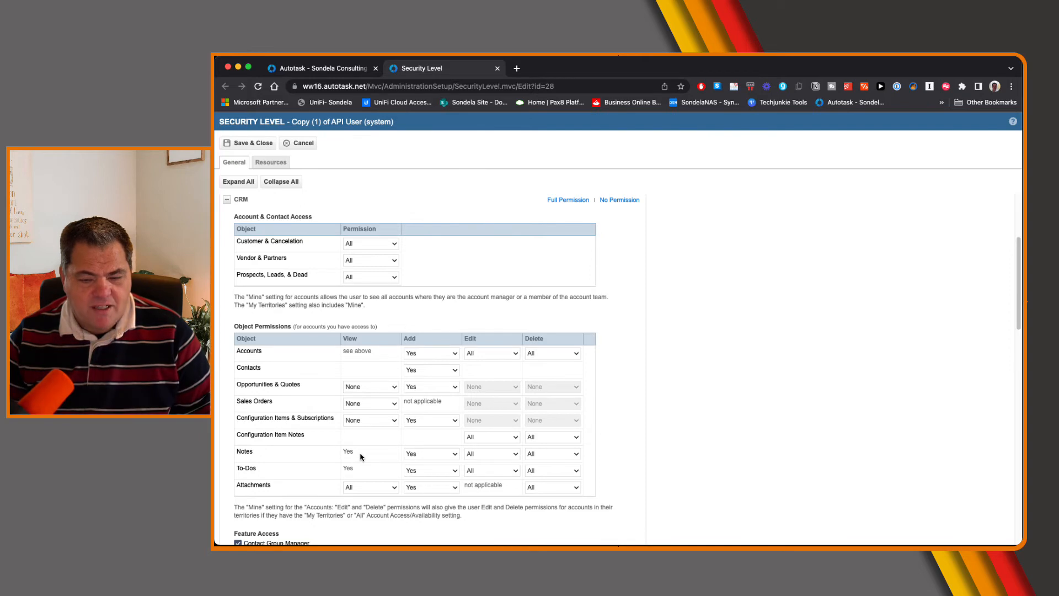
# Set the CRM View permission for Attachments to None
pyautogui.click(363, 453)
pyautogui.click(376, 470)
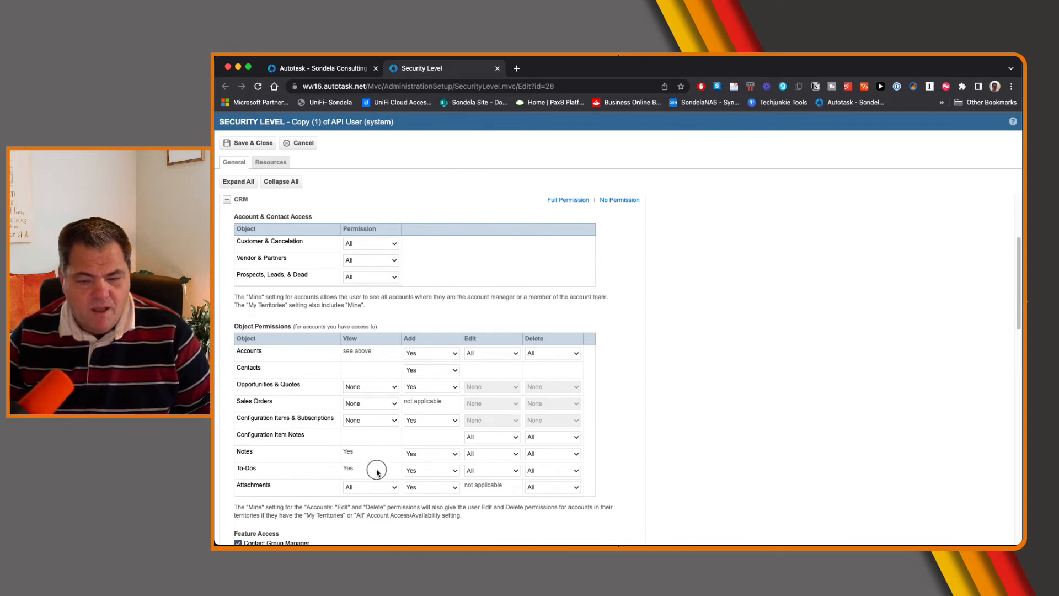
pyautogui.click(371, 488)
pyautogui.click(367, 501)
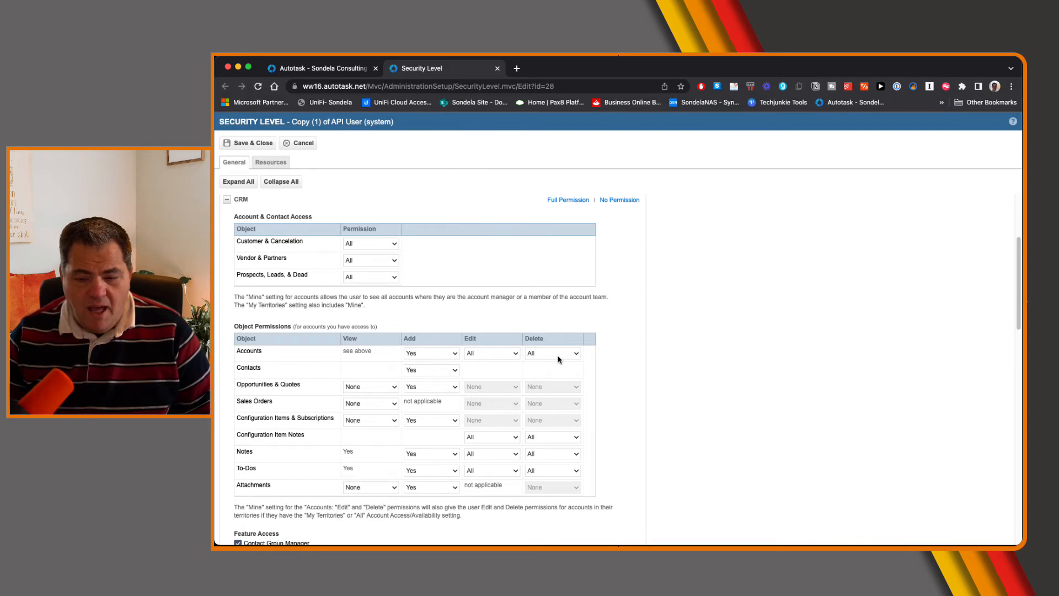
# Set the CRM Delete permission to None for Accounts, Configuration Item Notes, Notes and To-Dos
pyautogui.click(558, 355)
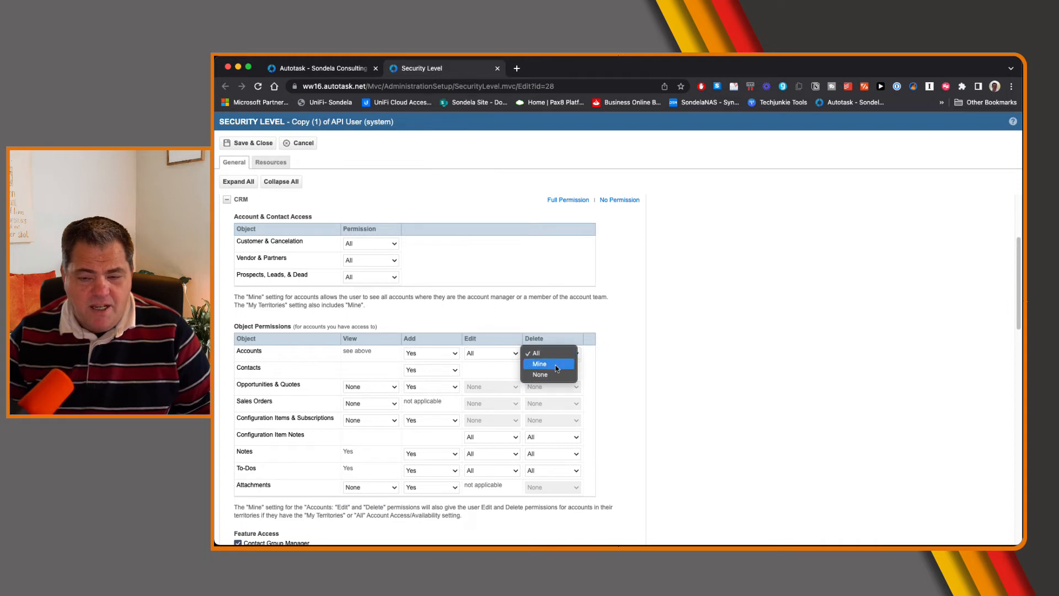
pyautogui.click(551, 373)
pyautogui.click(548, 439)
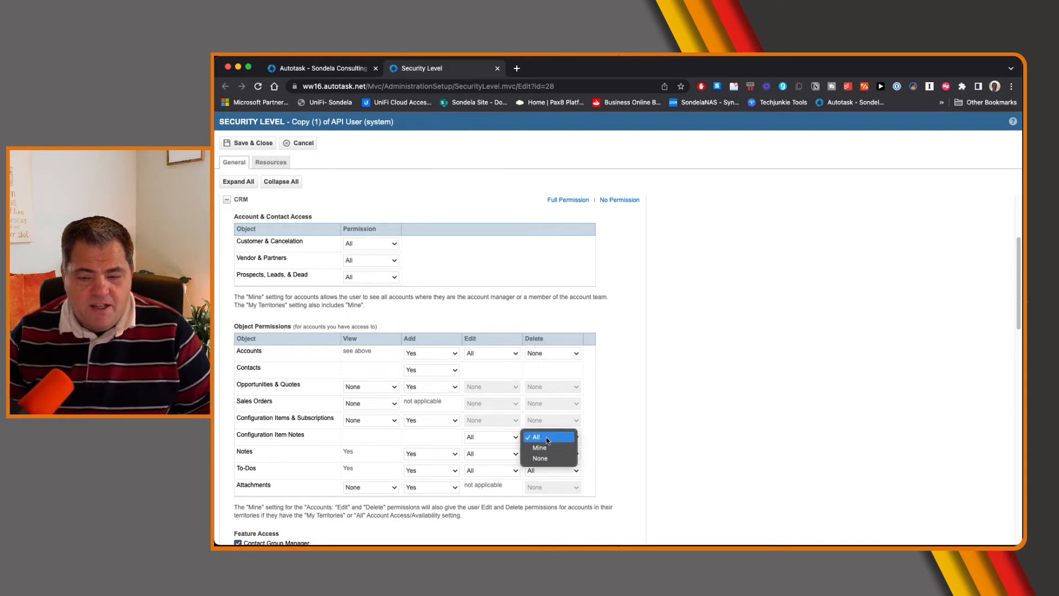
pyautogui.click(553, 459)
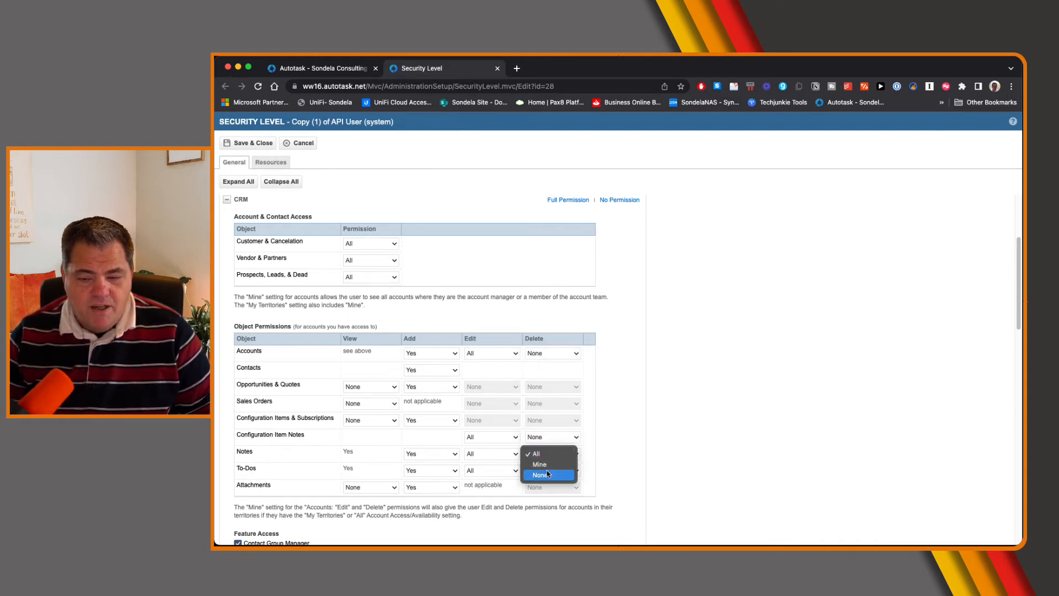
pyautogui.click(547, 473)
pyautogui.click(553, 470)
pyautogui.click(552, 491)
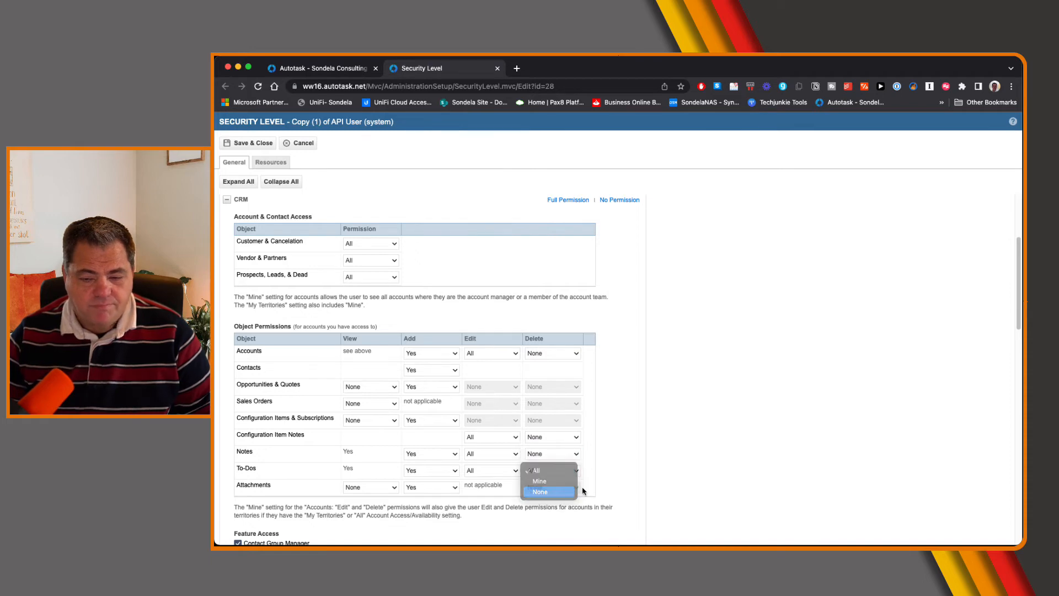
# Apply No Permission to the entire Inventory and Projects sections of the security level
pyautogui.scroll(-3, 584, 489)
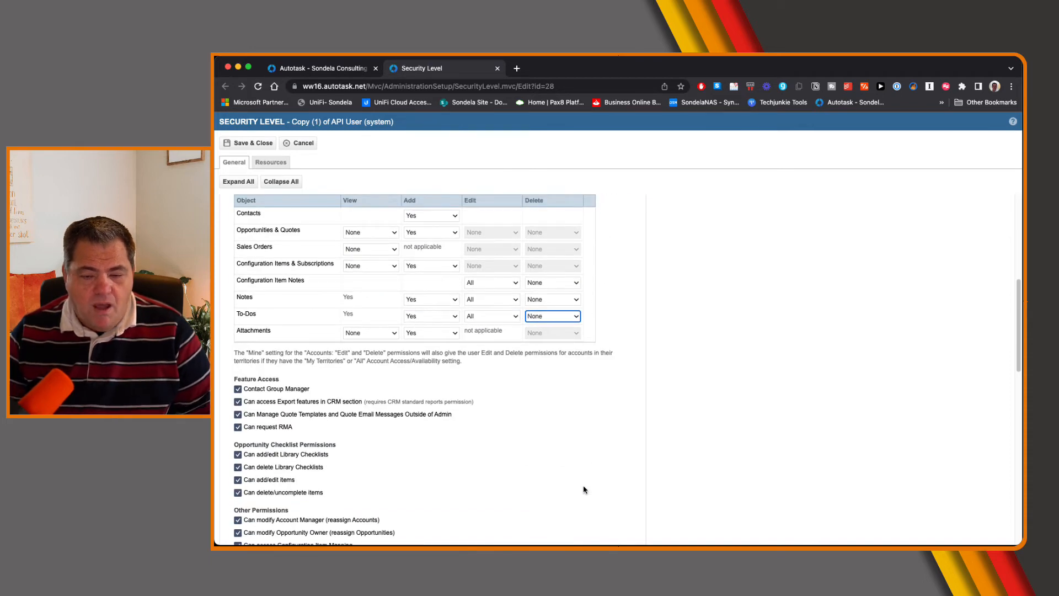
pyautogui.scroll(-5, 583, 489)
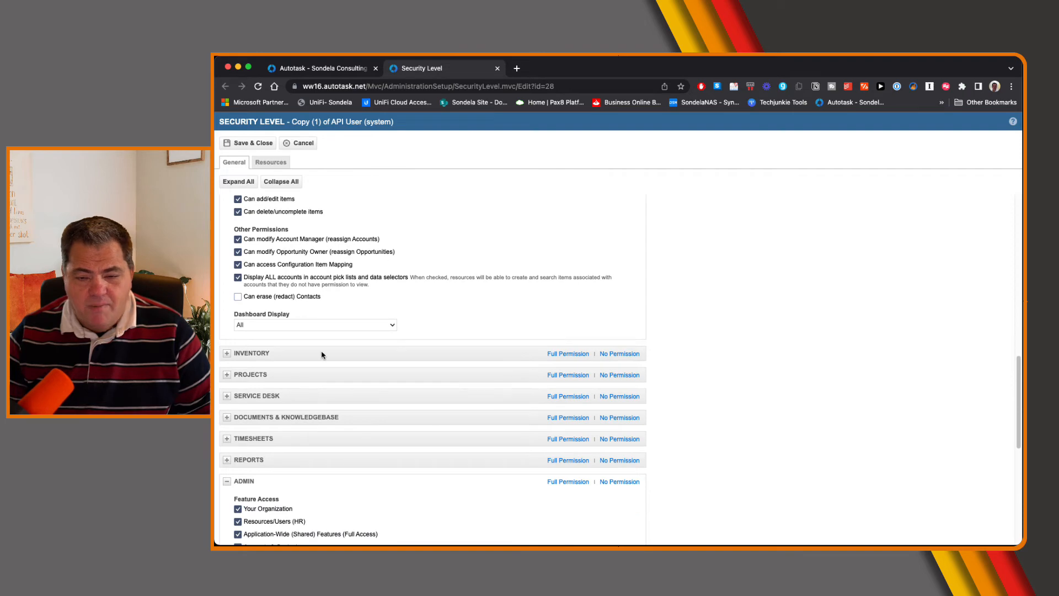
pyautogui.click(226, 354)
pyautogui.scroll(-2, 330, 337)
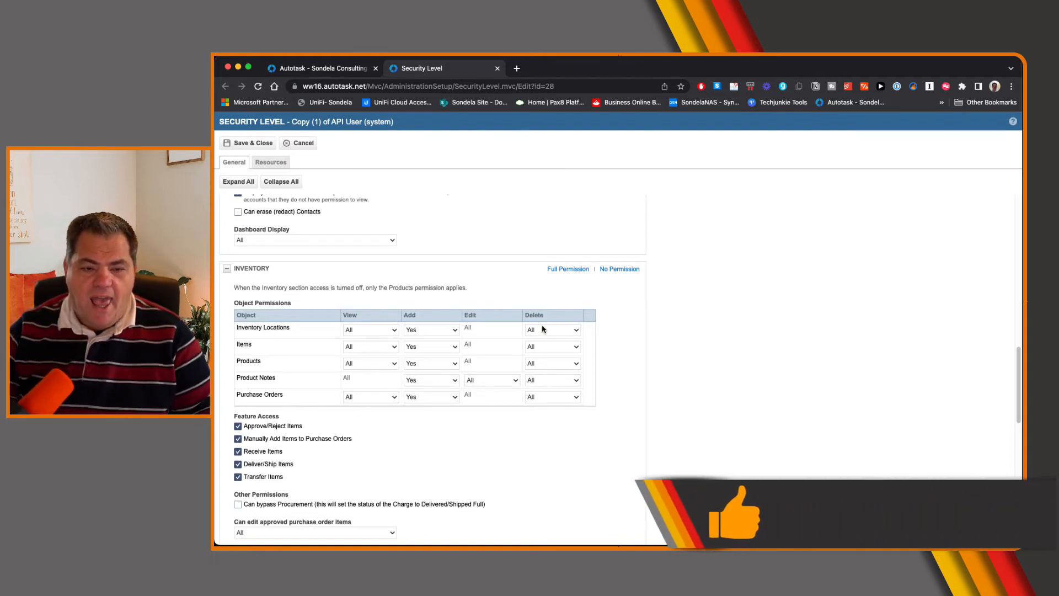
pyautogui.click(613, 274)
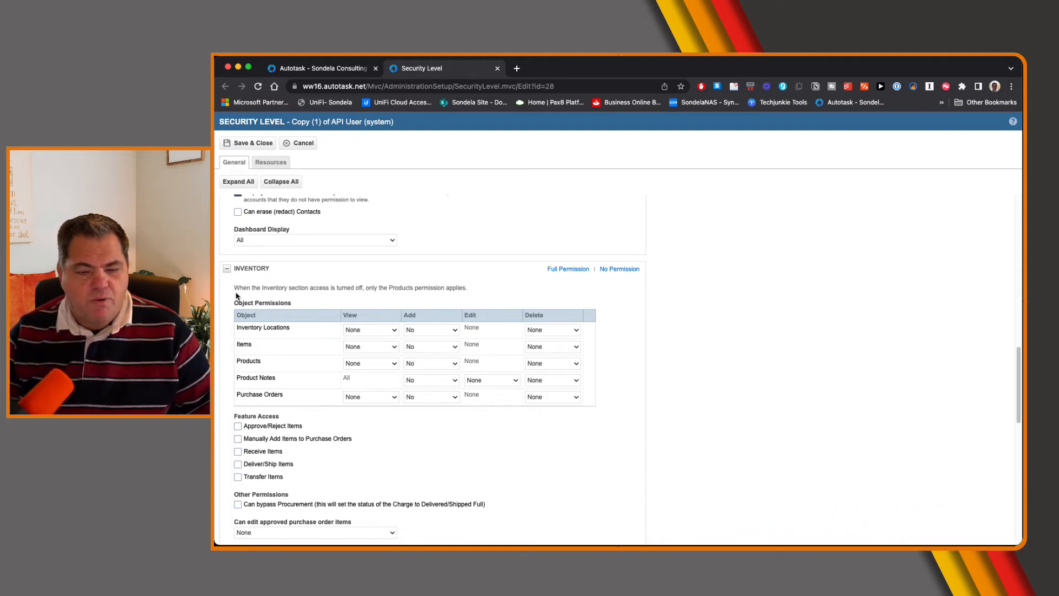
pyautogui.click(227, 269)
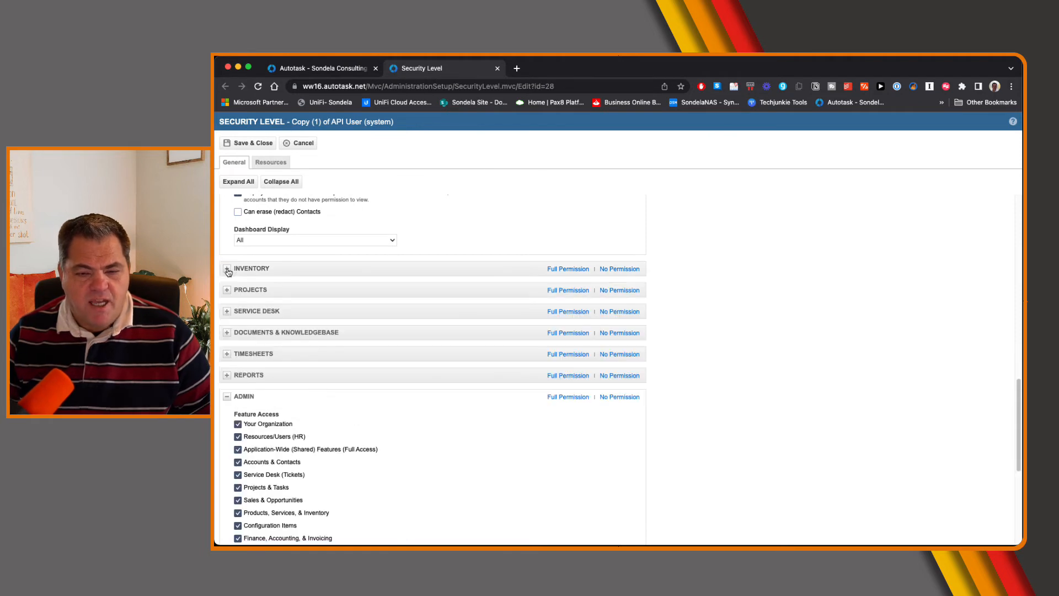
pyautogui.click(615, 293)
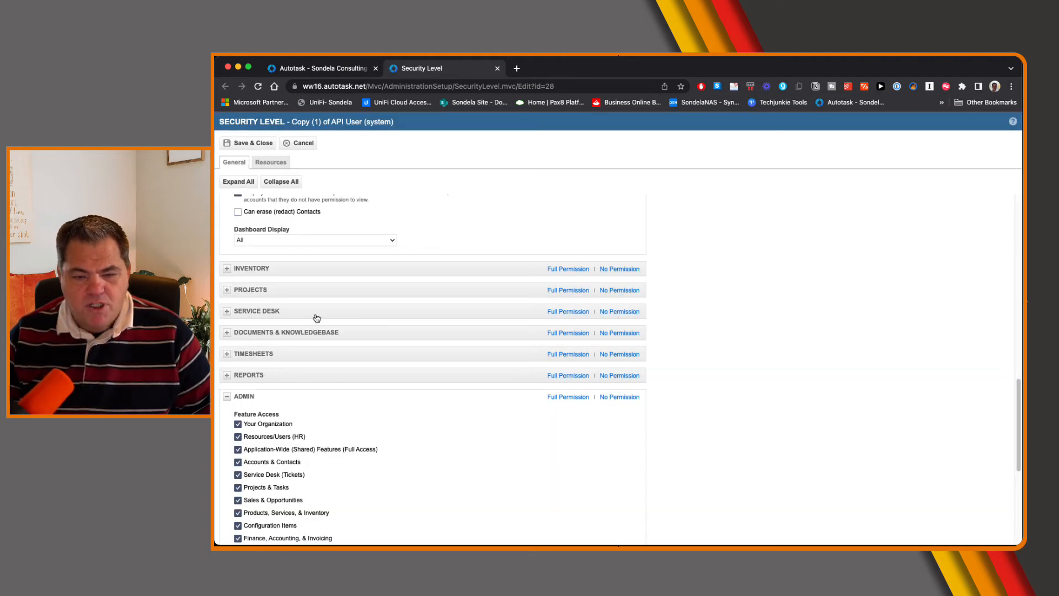
# Apply No Permission to the Service Desk and Admin sections, and save the security level
pyautogui.click(227, 311)
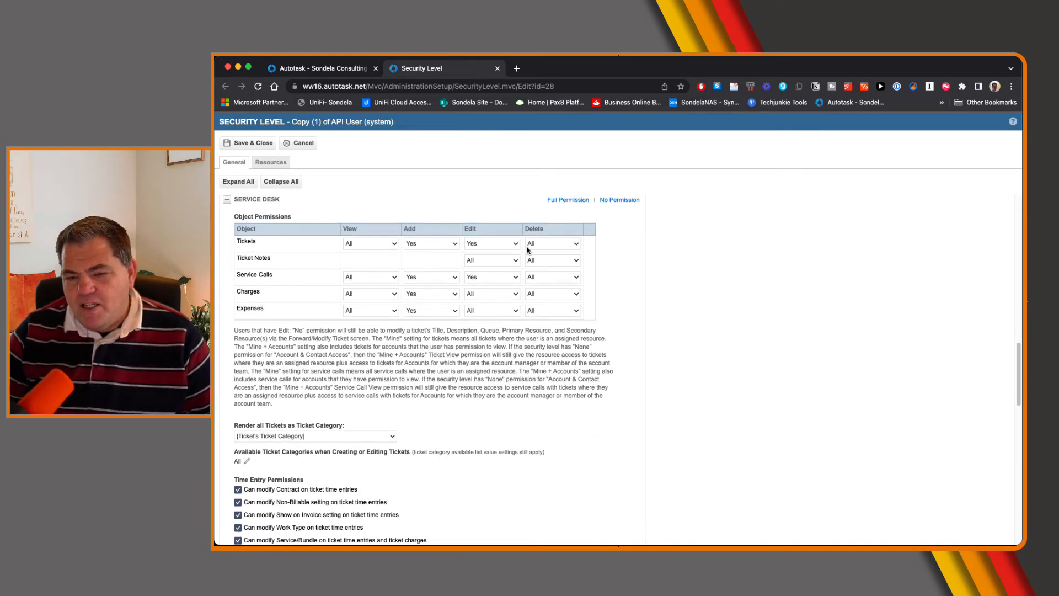
pyautogui.click(619, 201)
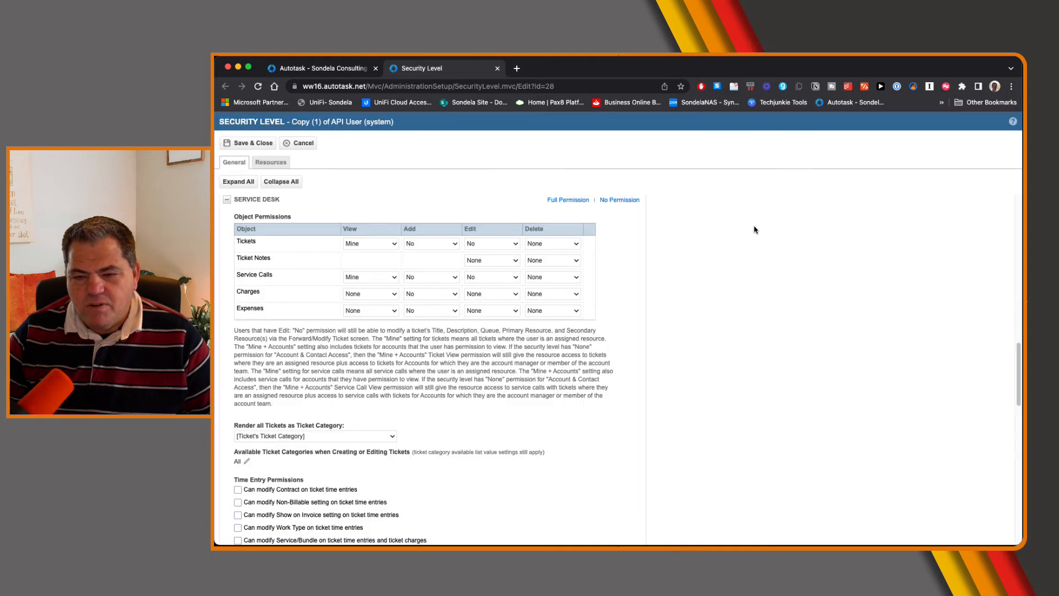
pyautogui.click(227, 200)
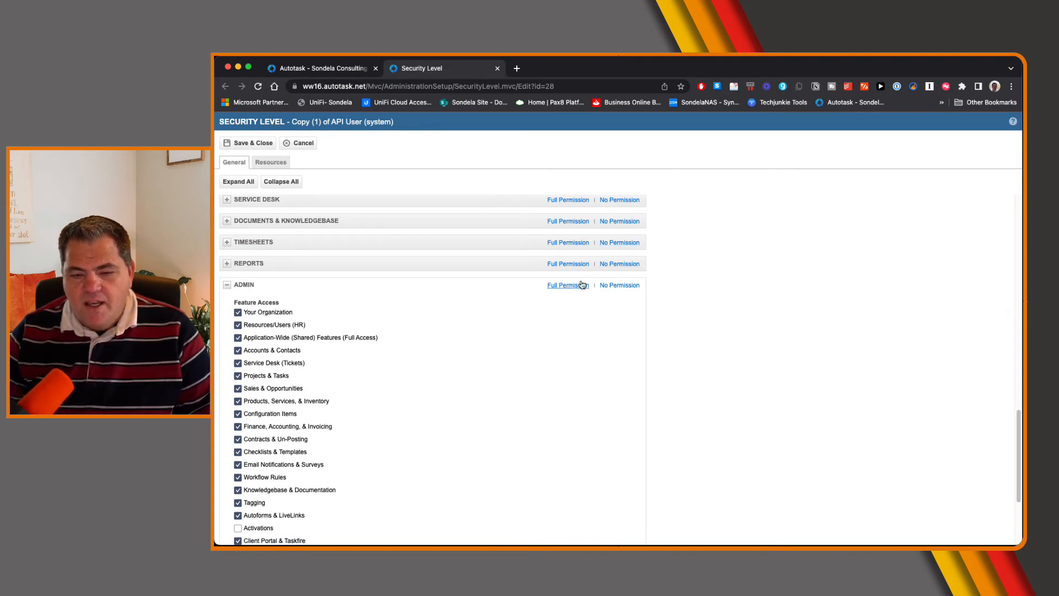
pyautogui.click(621, 286)
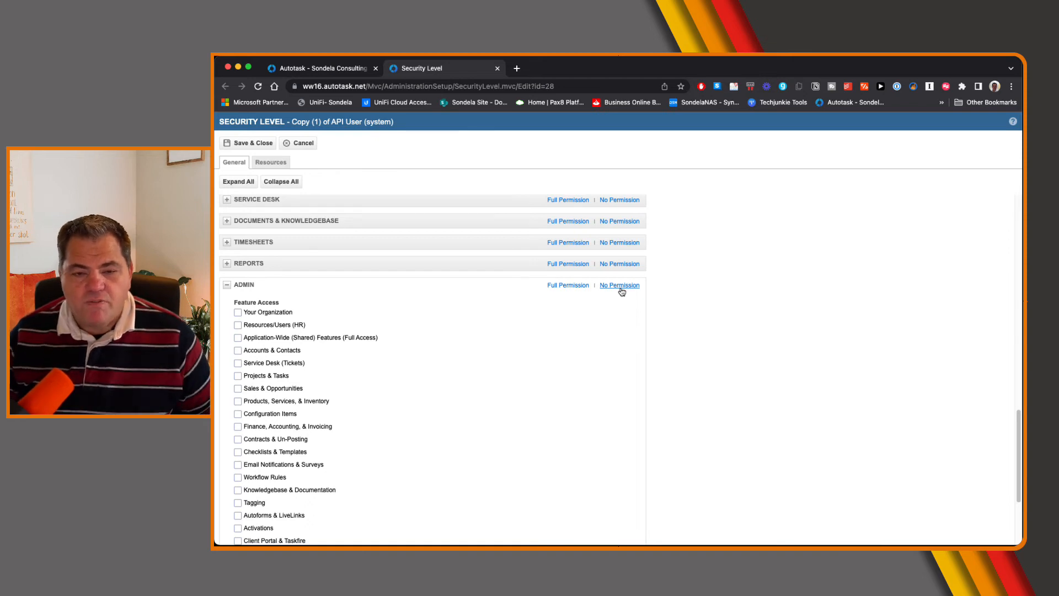
pyautogui.click(241, 145)
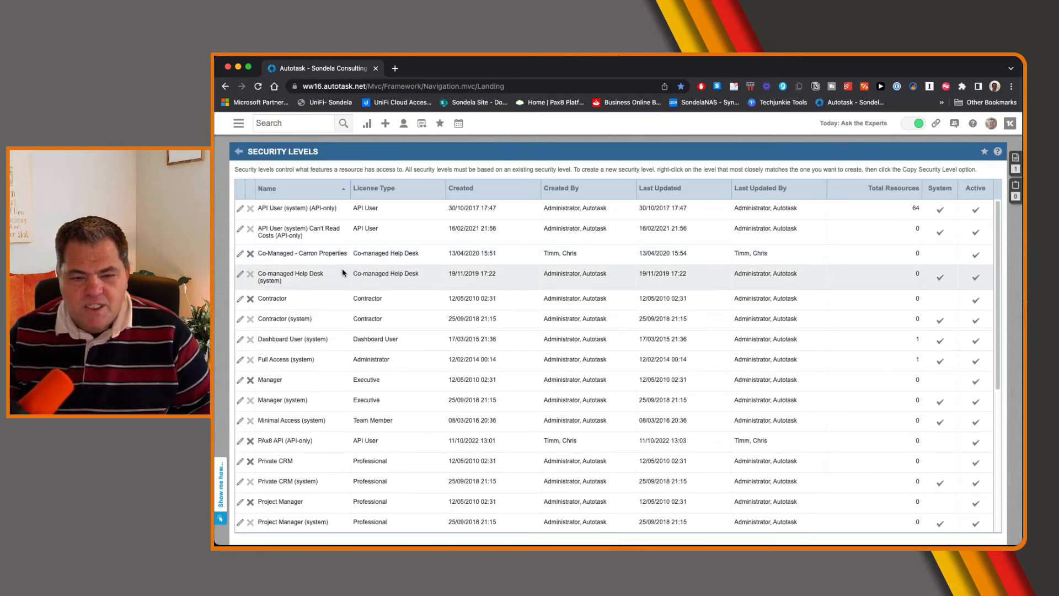
# Return to the Resources/Users list and filter it by the resource name pax
pyautogui.click(238, 152)
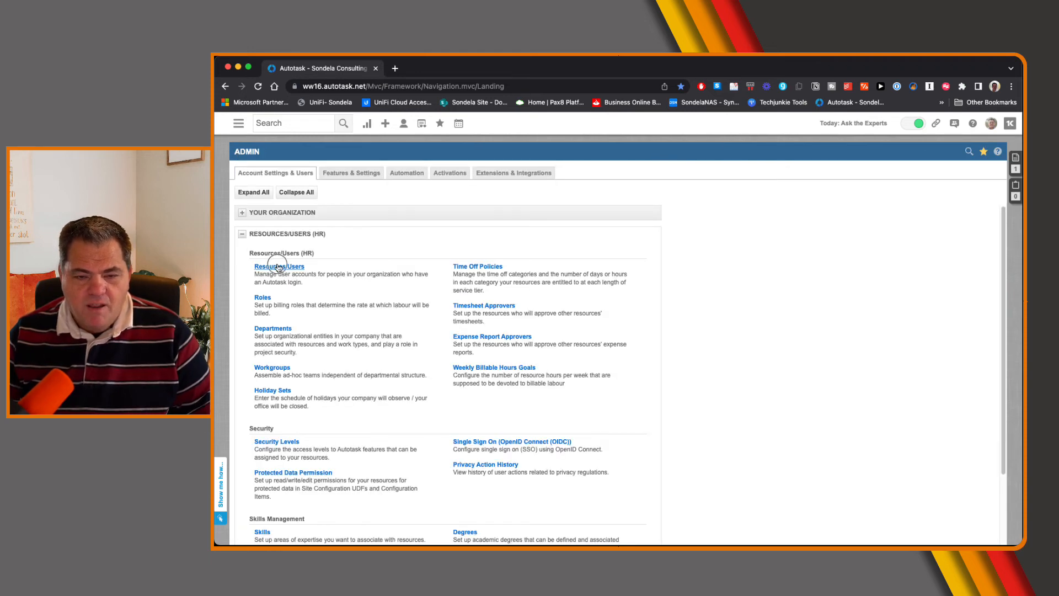
pyautogui.click(309, 275)
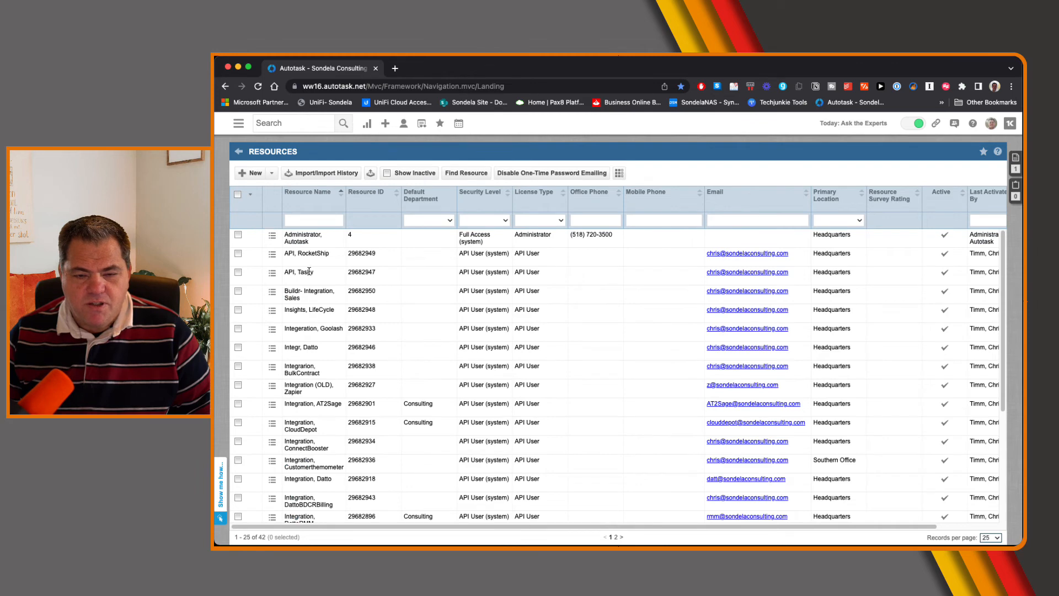
pyautogui.click(309, 222)
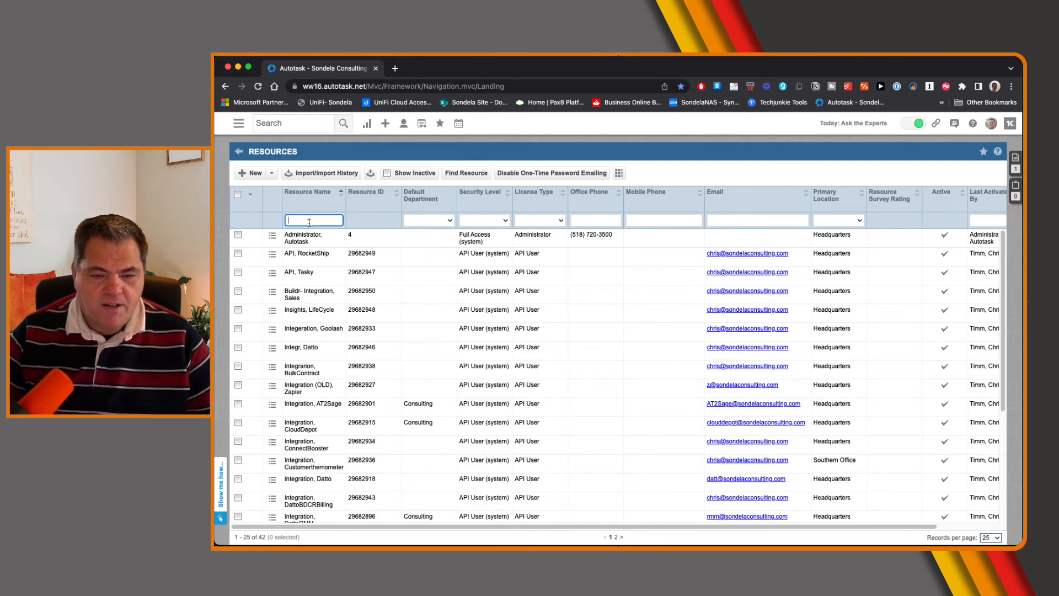
pyautogui.write('pax')
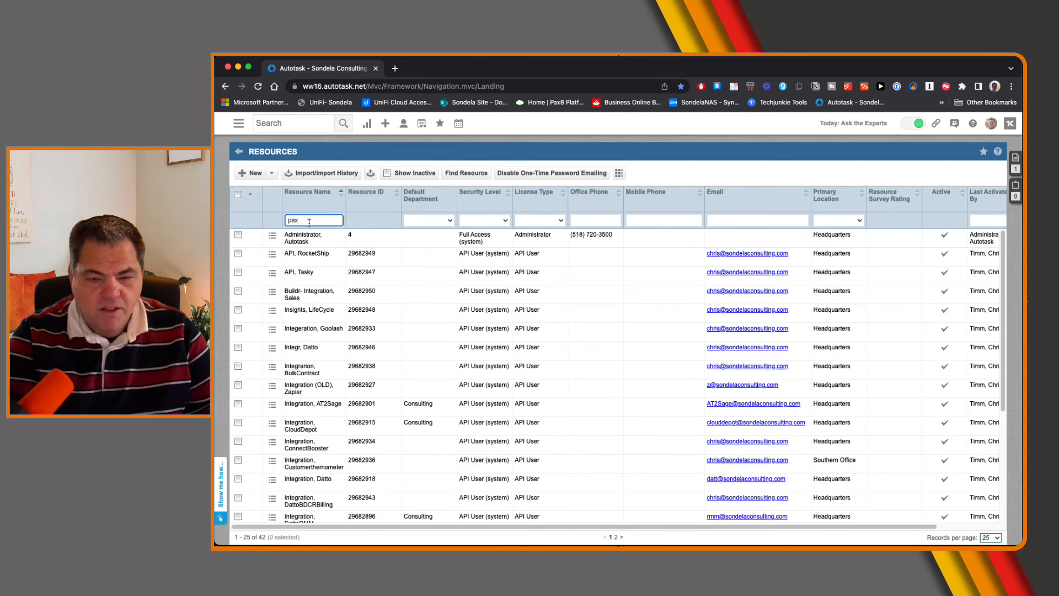
pyautogui.press('Return')
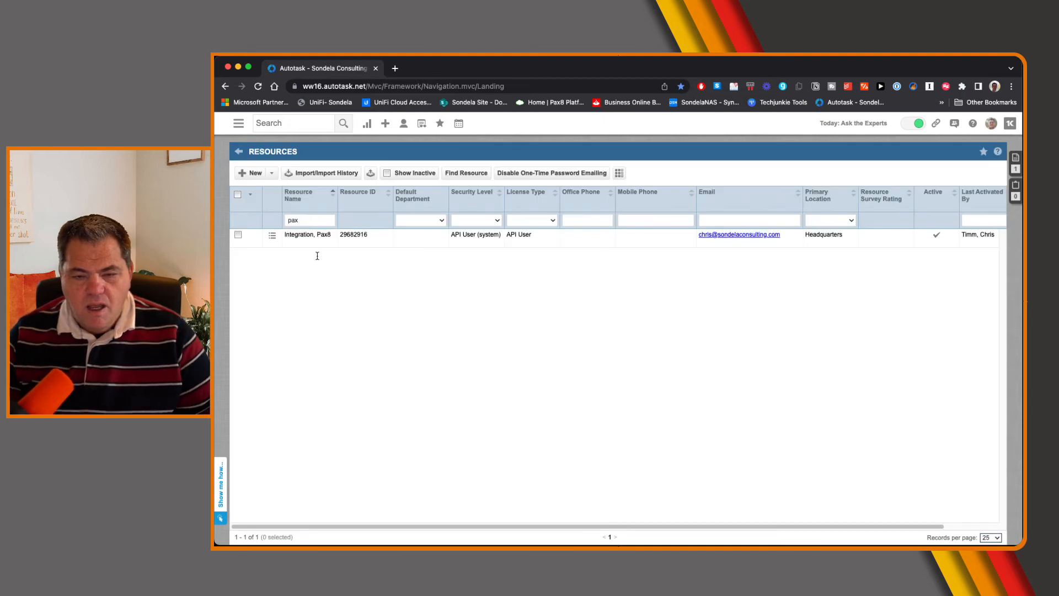
# Edit the Pax8 Integration API user, set its security level to PAx8 API, and save it
pyautogui.click(272, 235)
pyautogui.click(281, 251)
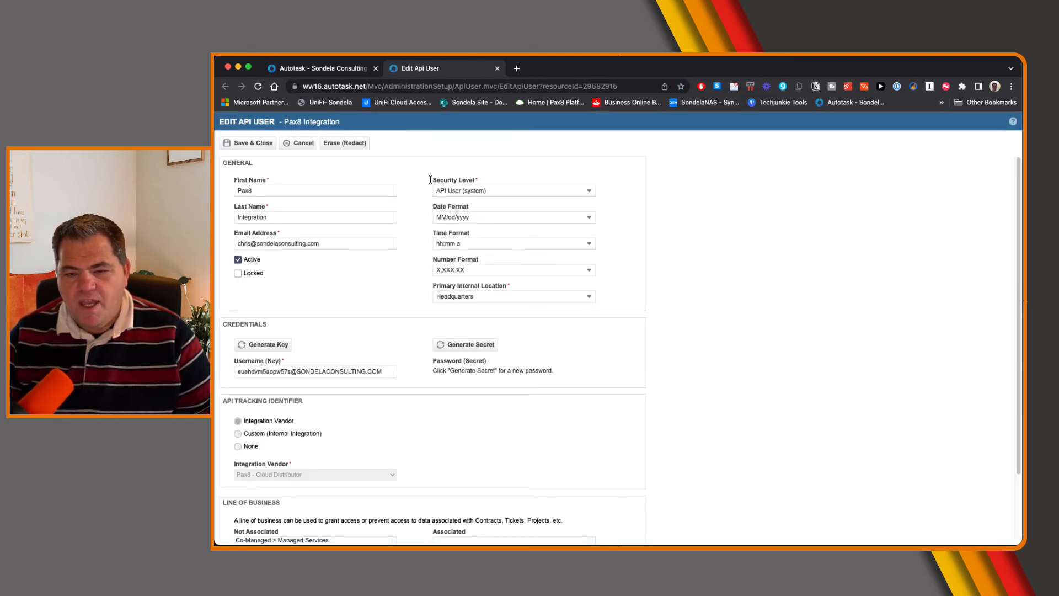
pyautogui.click(487, 192)
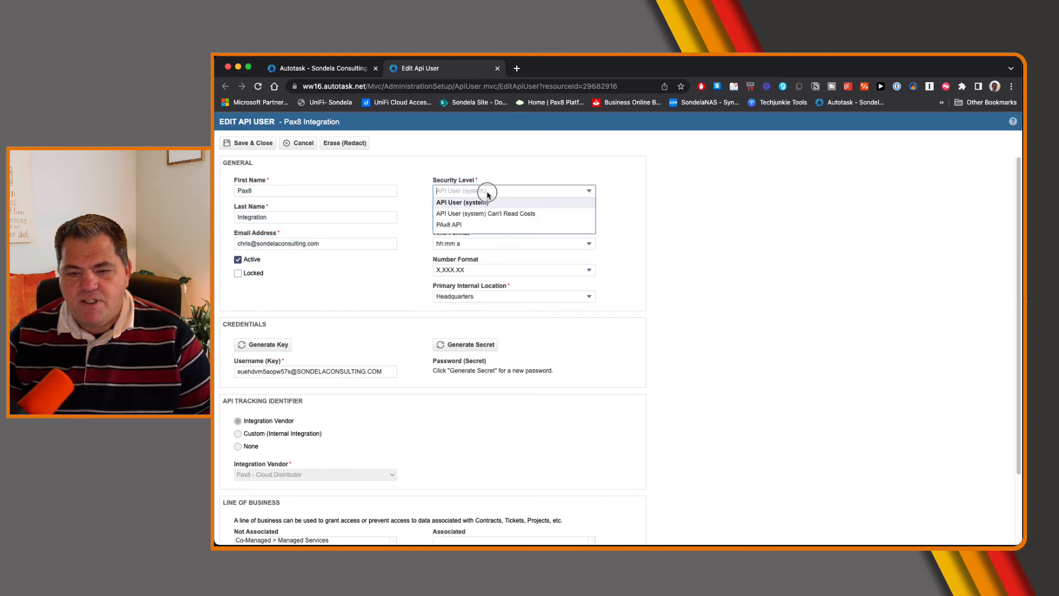
pyautogui.click(491, 224)
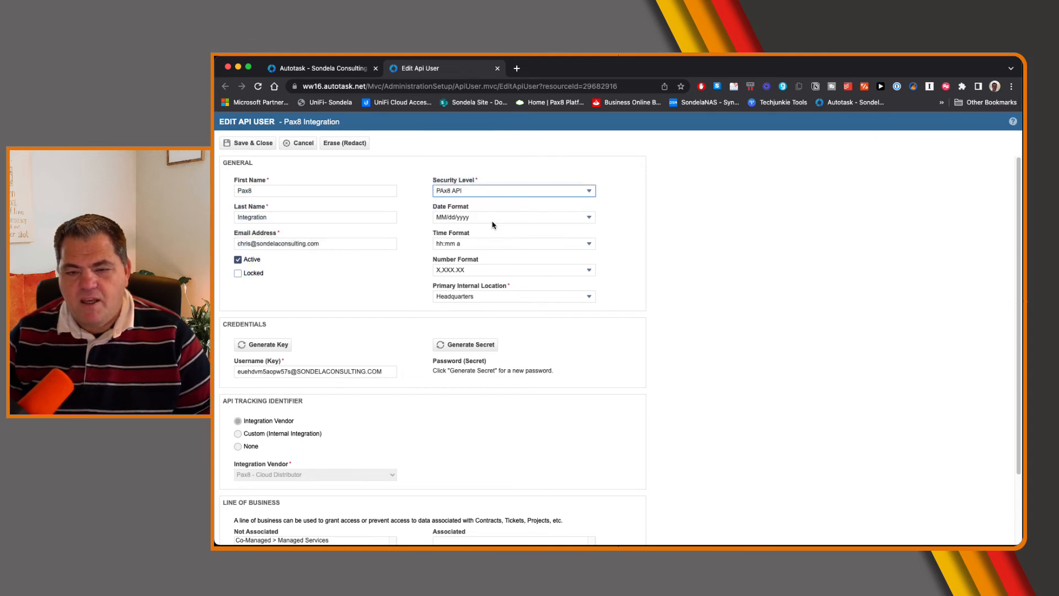
pyautogui.click(248, 143)
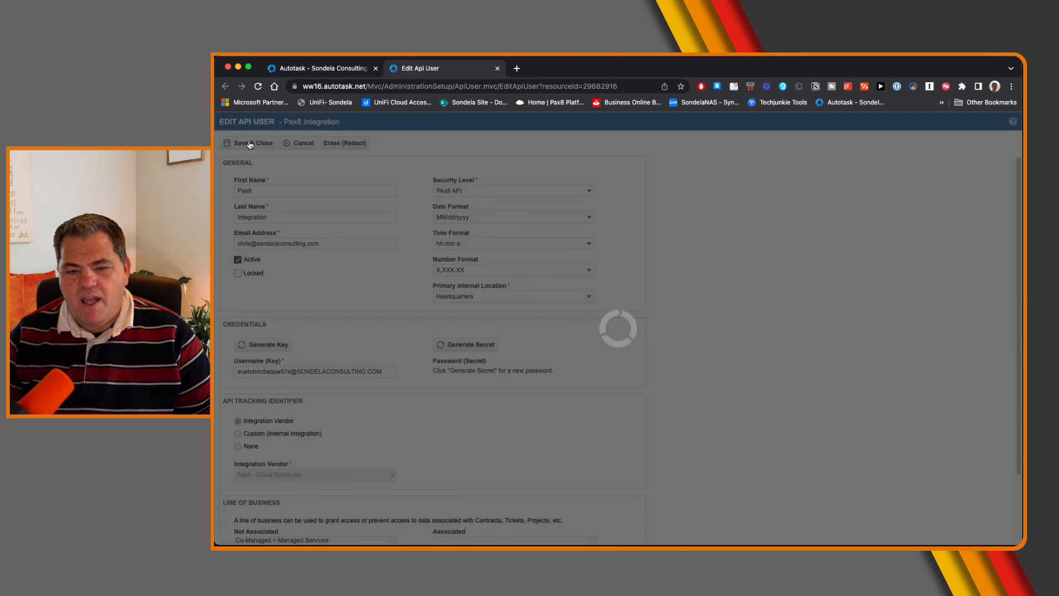